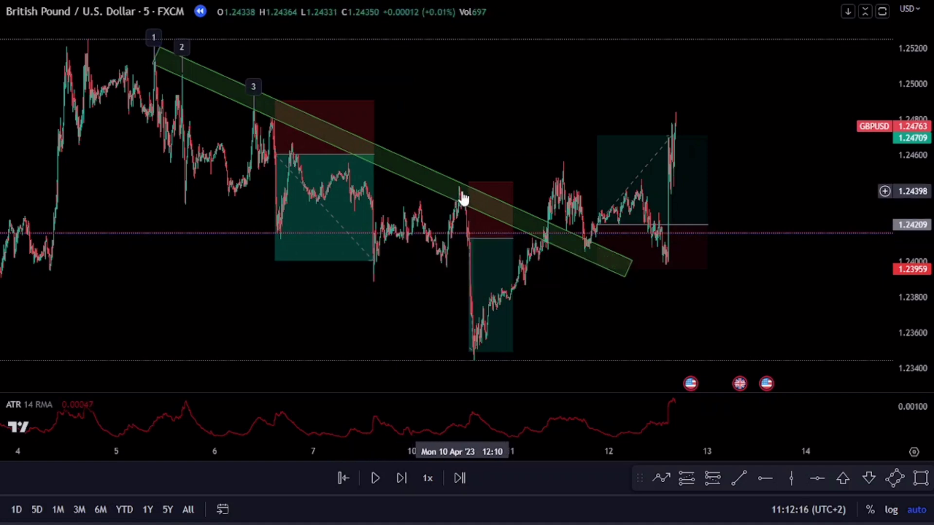
# - Bring up the Amazon 15-minute replay chart with yellow levels at 101.13 and 100.89
pyautogui.moveTo(472, 242)
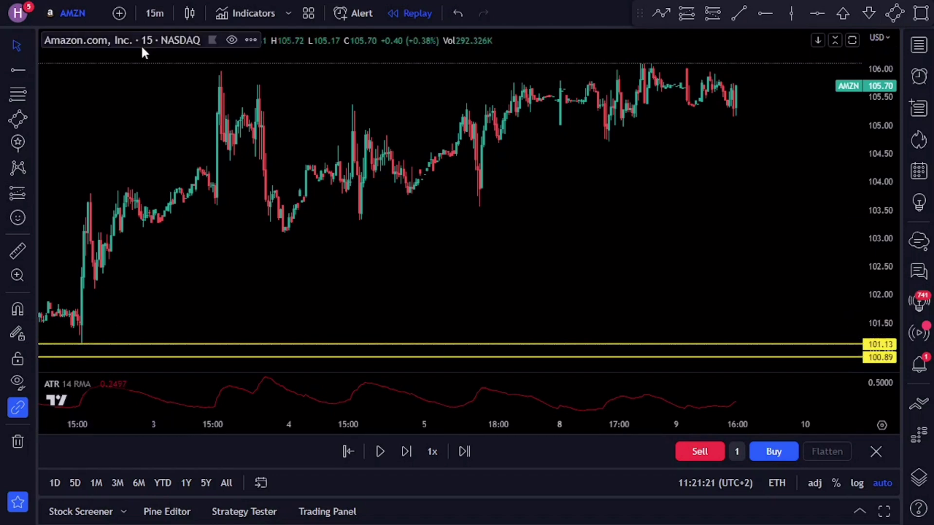
# - Mark the 103.57 low and the 105.18 level with two horizontal rays
pyautogui.click(766, 27)
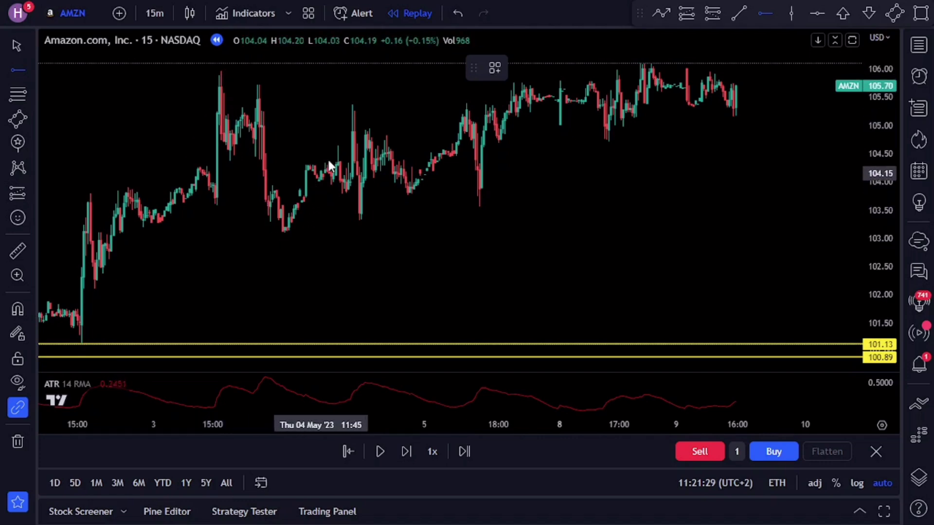
pyautogui.click(478, 206)
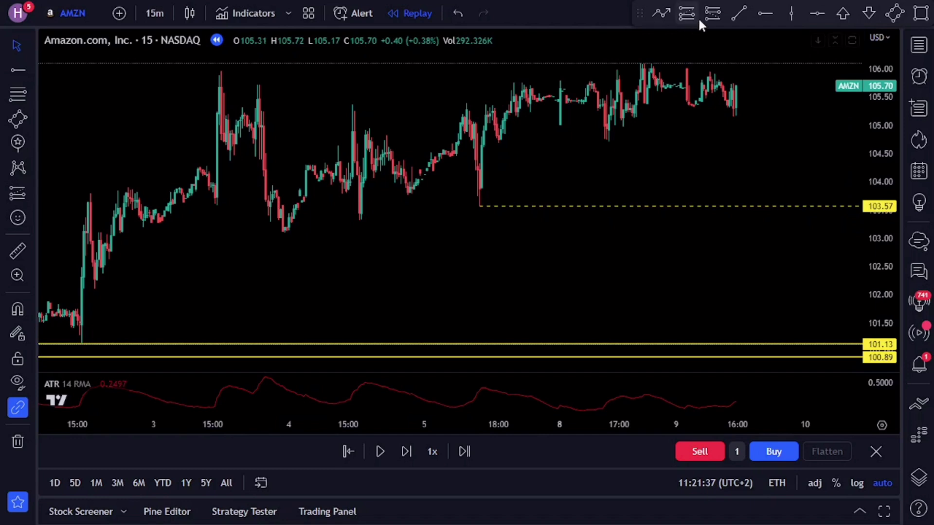
pyautogui.click(765, 13)
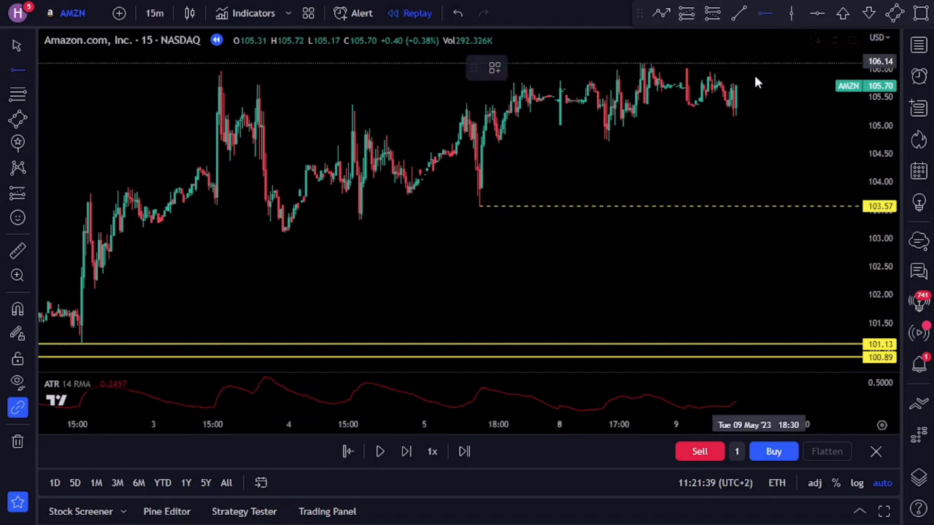
pyautogui.click(733, 115)
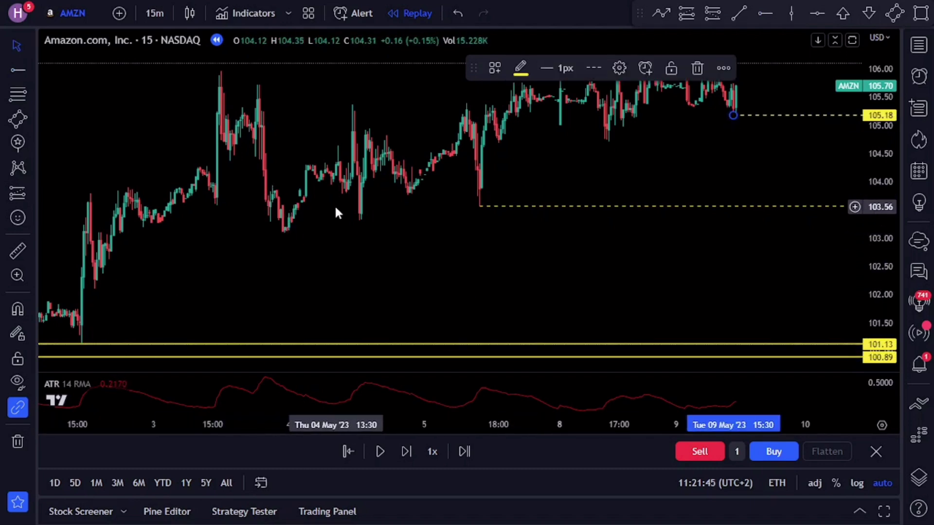
pyautogui.click(738, 13)
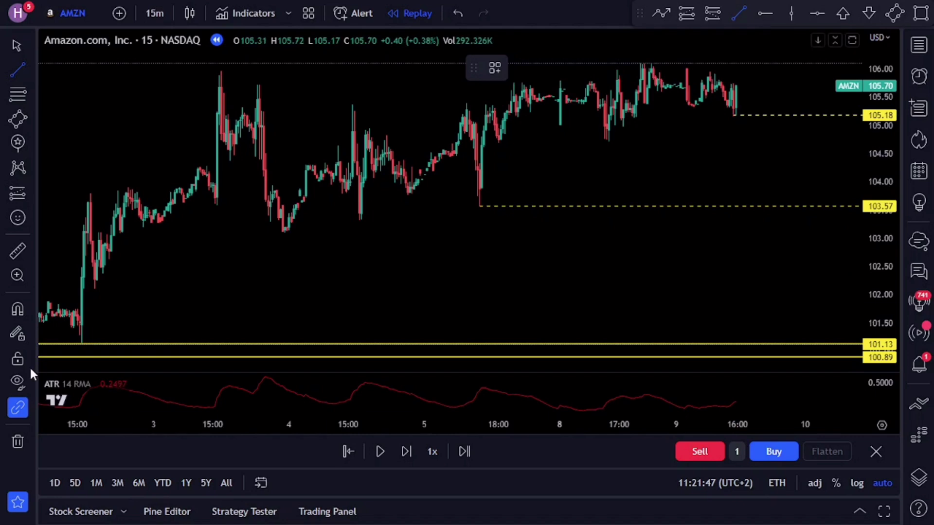
# - Draw a rising trend line from the 101.16 low to the latest candle
pyautogui.click(79, 343)
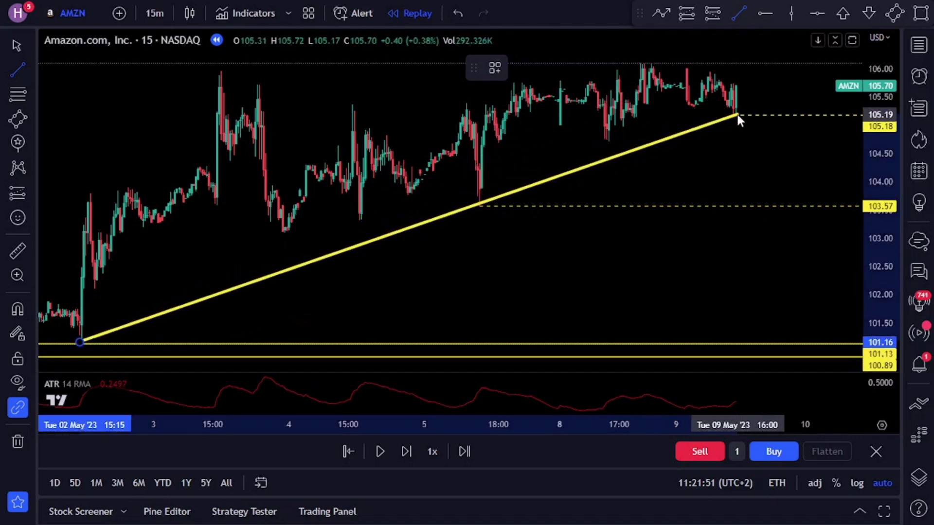
pyautogui.click(787, 99)
pyautogui.click(748, 147)
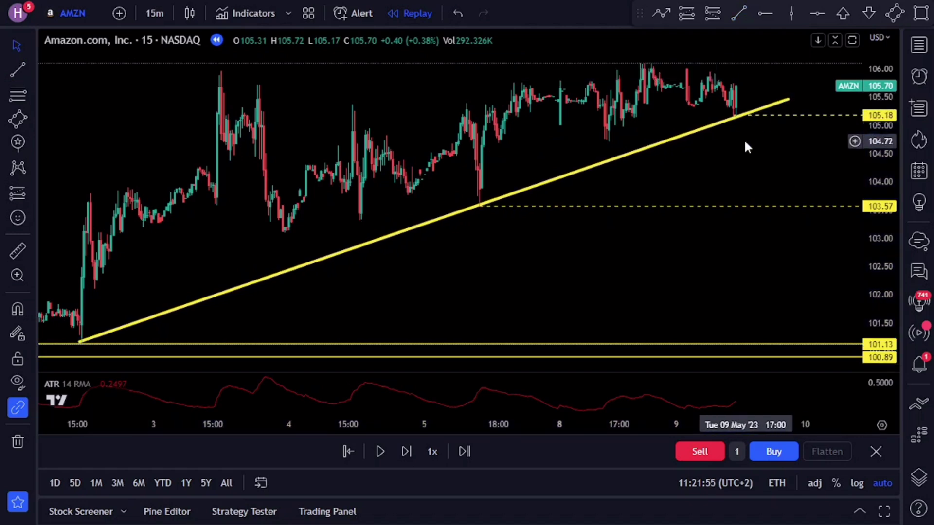
# - Place a long position at the latest Amazon candle and pause the replay
pyautogui.click(679, 20)
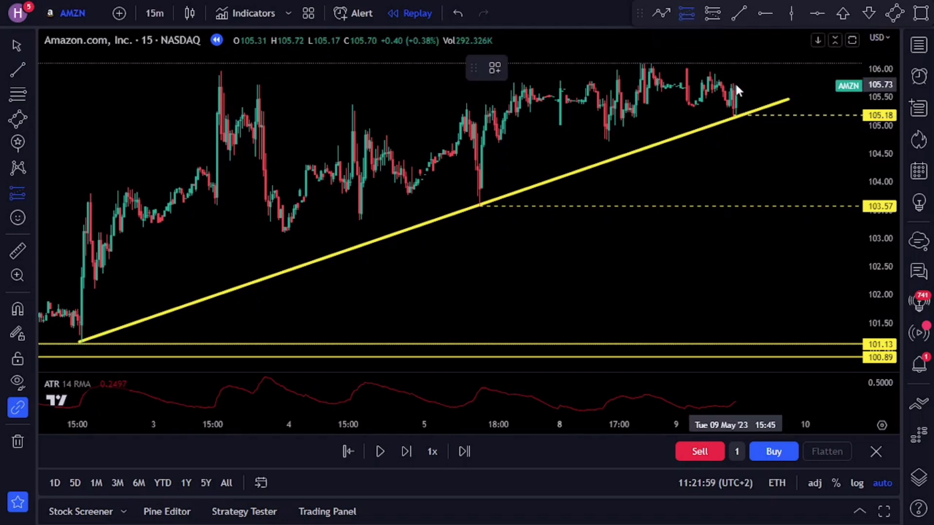
pyautogui.click(734, 84)
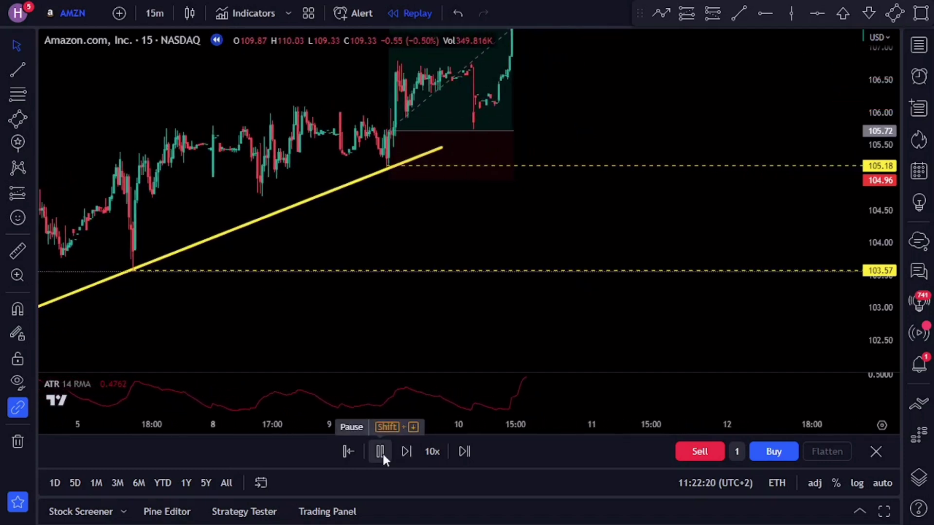
pyautogui.click(380, 452)
pyautogui.moveTo(870, 68); pyautogui.dragTo(869, 97)
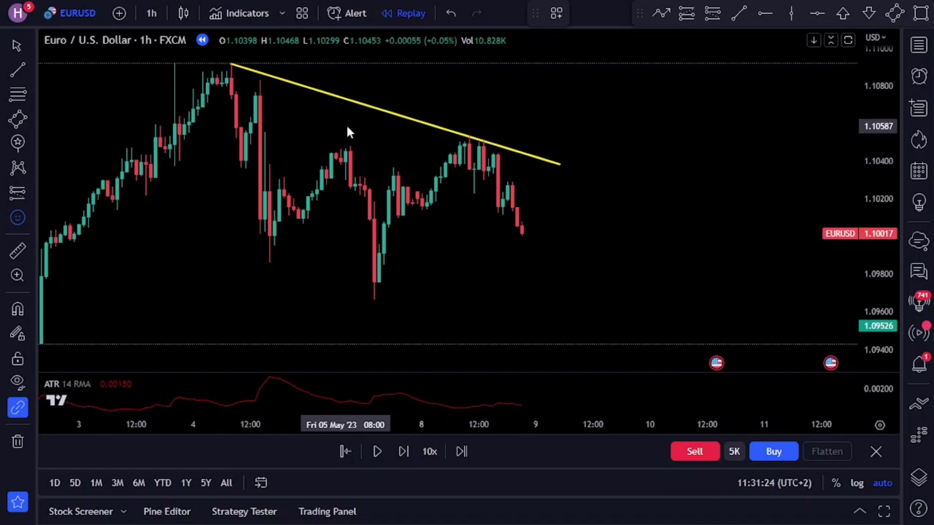
# - Mark the earlier EURUSD swing high below the falling trendline with a red X
pyautogui.click(342, 141)
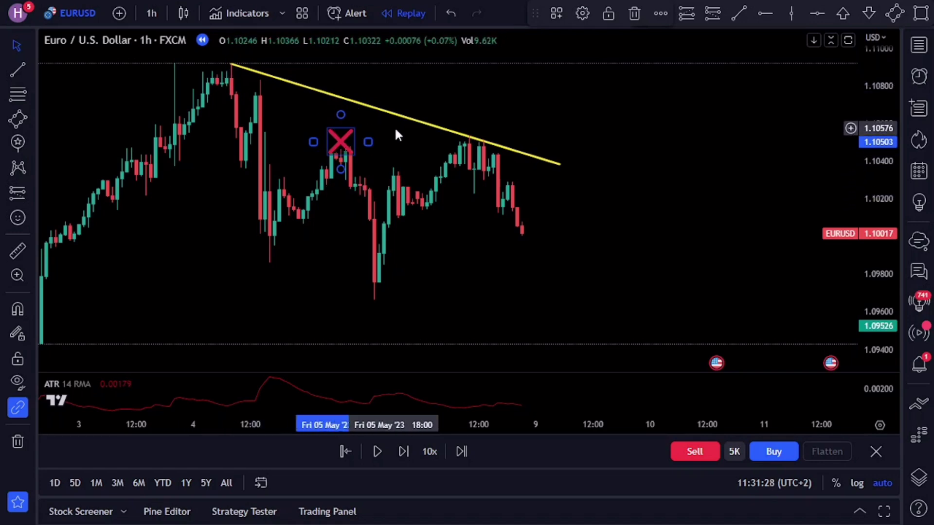
pyautogui.moveTo(519, 247); pyautogui.dragTo(437, 266)
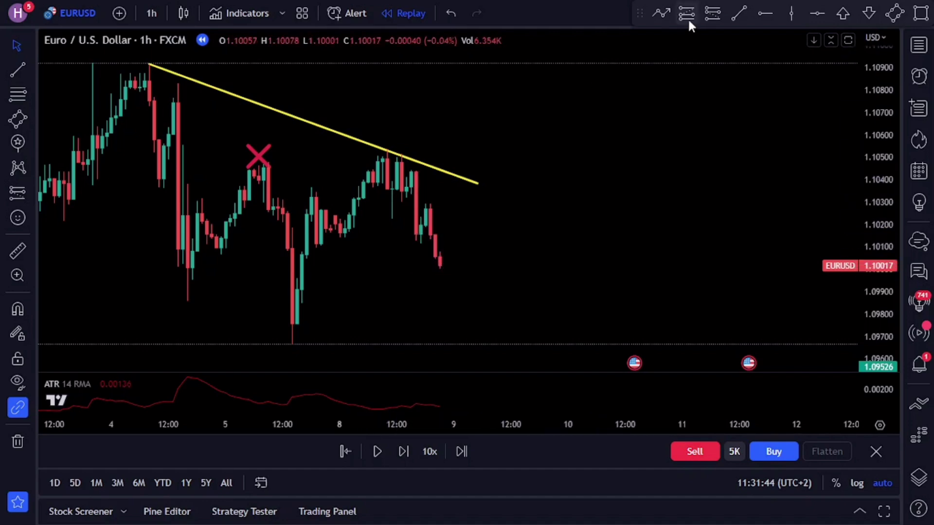
pyautogui.click(708, 13)
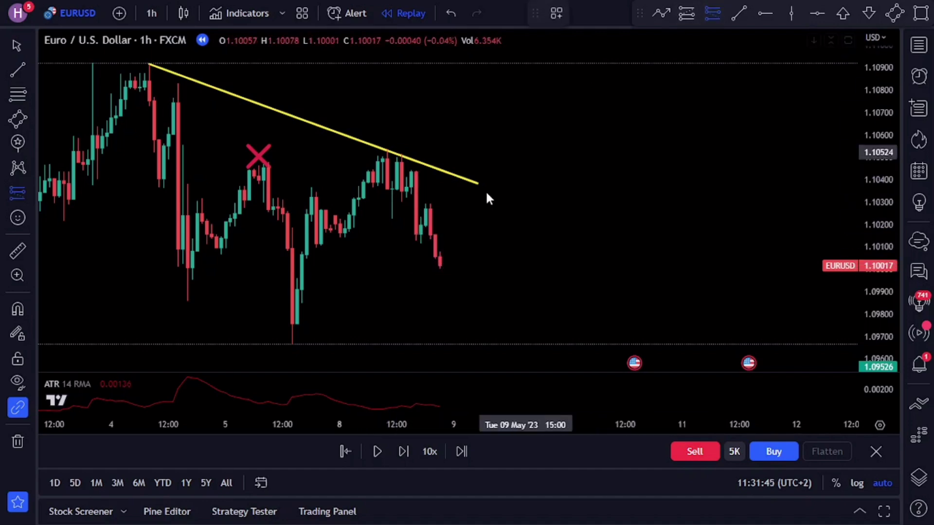
# - Place a EURUSD short with 320 stop ticks and 640 profit ticks, then replay it to the target
pyautogui.click(440, 268)
pyautogui.doubleClick(524, 292)
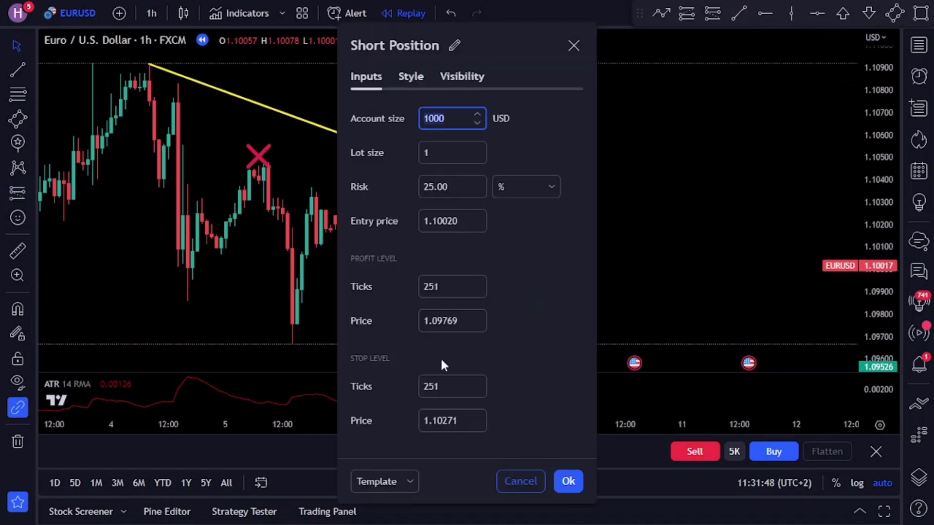
pyautogui.write('320')
pyautogui.write('640')
pyautogui.click(568, 481)
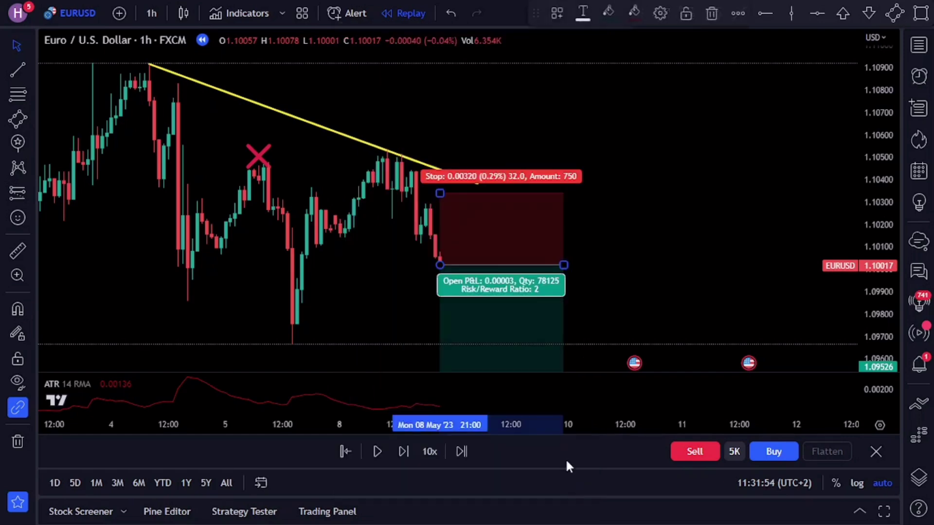
pyautogui.click(377, 451)
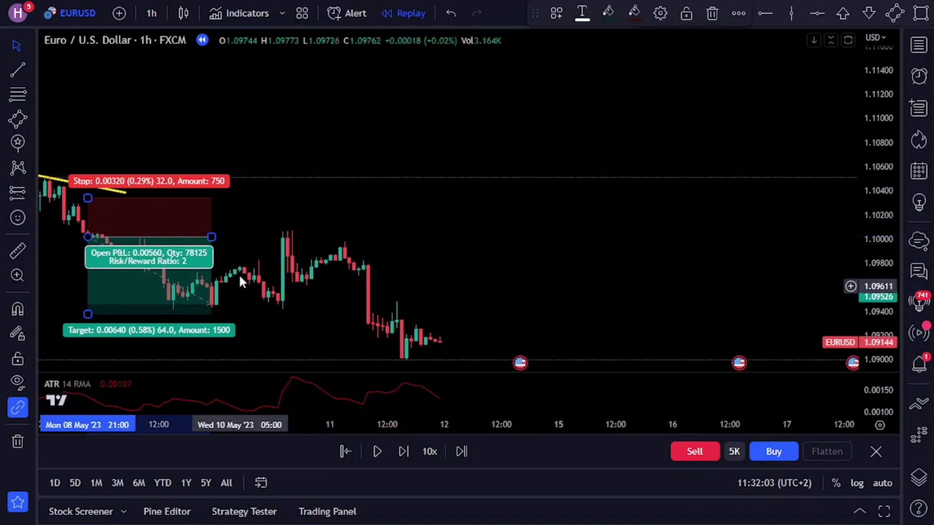
pyautogui.moveTo(211, 237); pyautogui.dragTo(375, 242)
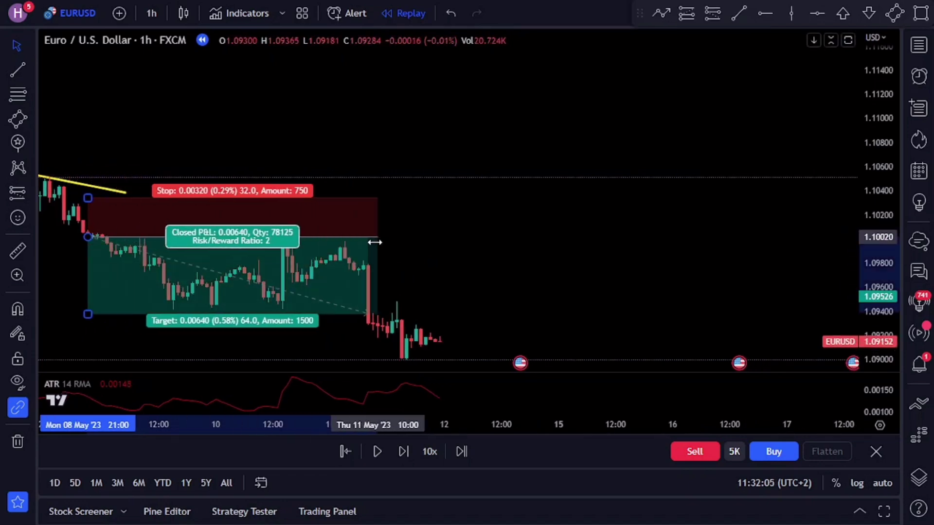
pyautogui.moveTo(438, 273); pyautogui.dragTo(635, 271)
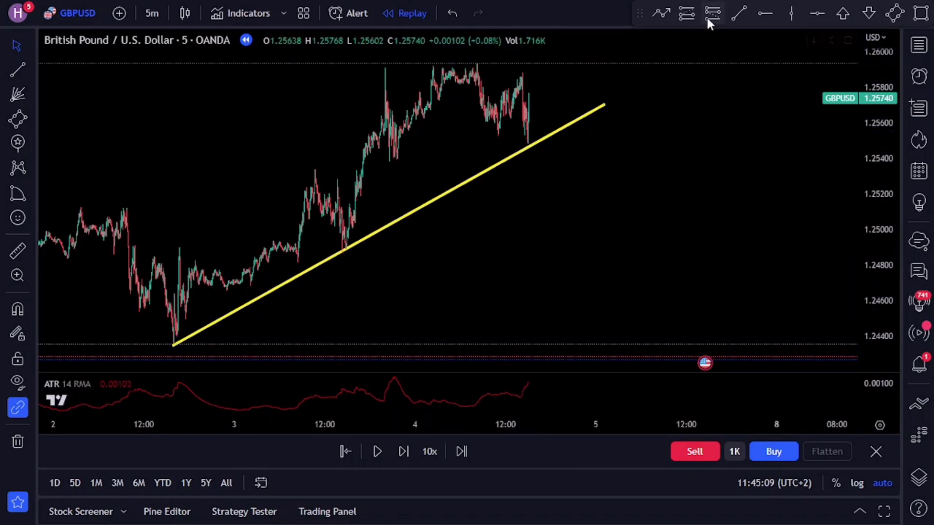
# - Draw a sector spanning the GBPUSD trendline from its low end to its top
pyautogui.click(172, 342)
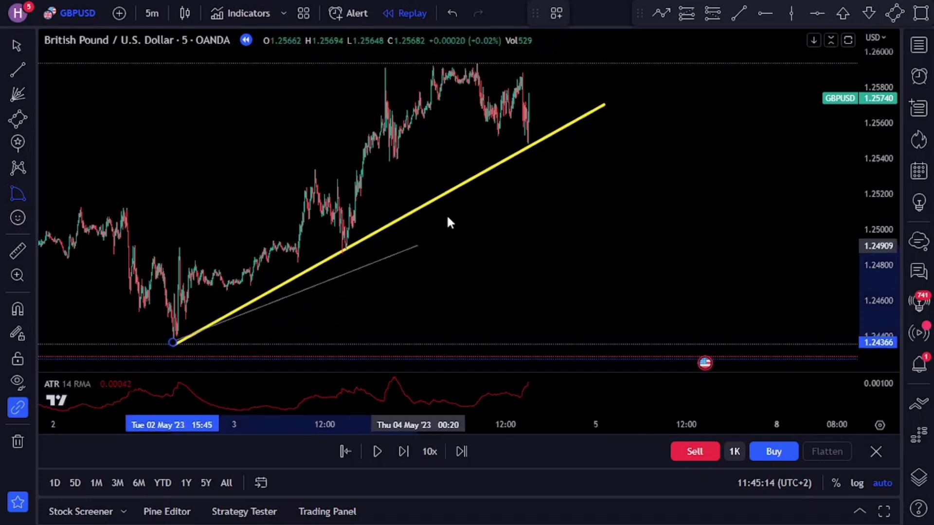
pyautogui.click(605, 105)
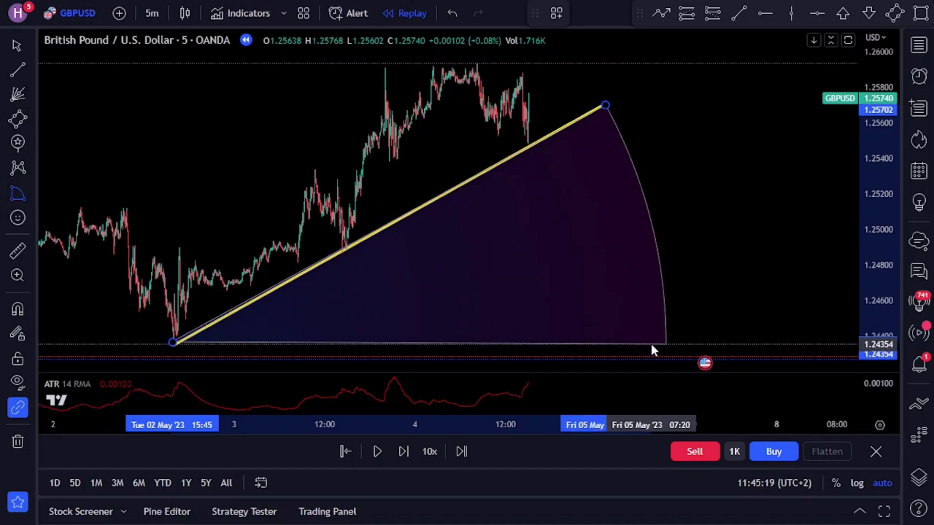
pyautogui.click(651, 343)
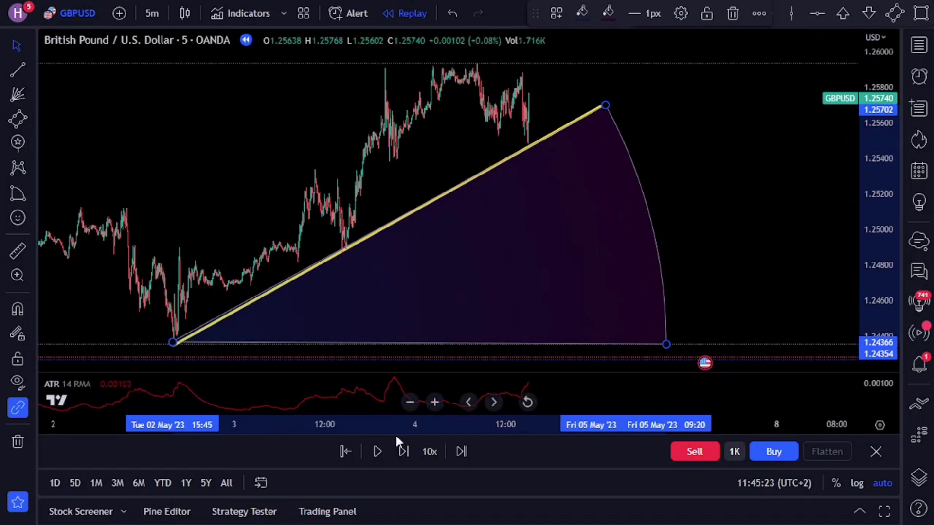
# - Set the replay speed to 1x and resume playback
pyautogui.click(429, 452)
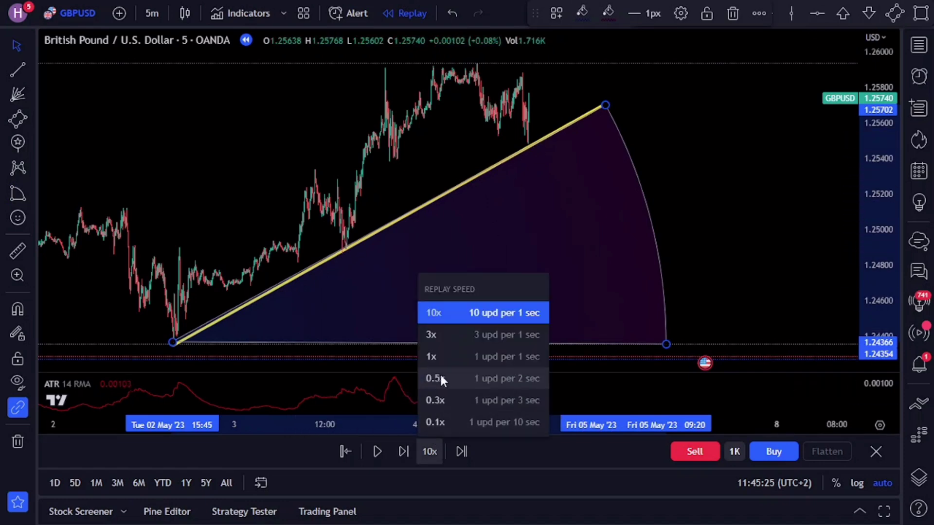
pyautogui.click(440, 356)
pyautogui.click(376, 451)
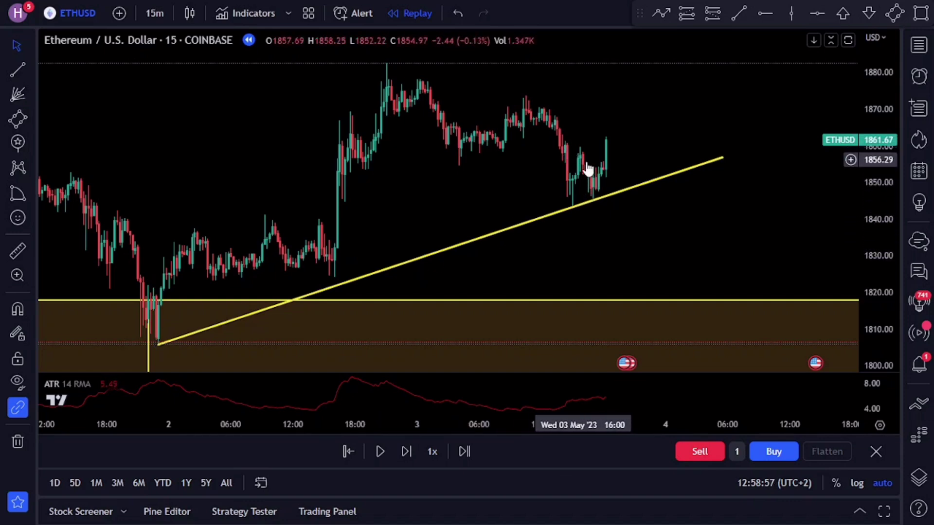
# - Place a long position at the latest ETHUSD candle and start the replay
pyautogui.click(434, 403)
pyautogui.click(433, 402)
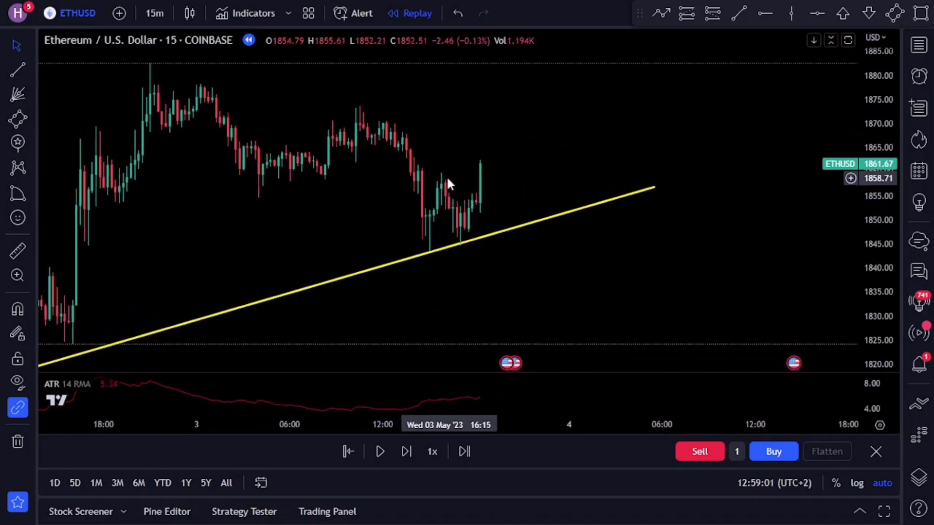
pyautogui.click(686, 14)
pyautogui.click(481, 162)
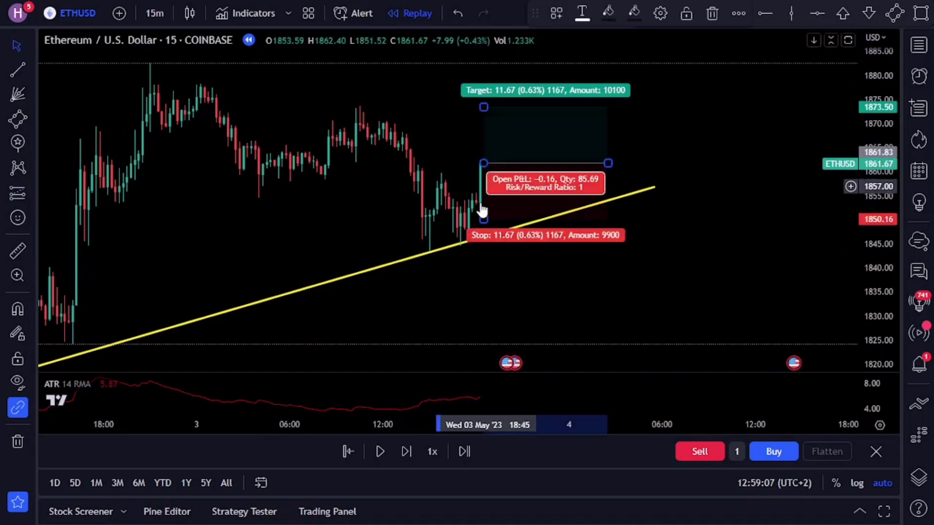
pyautogui.click(380, 451)
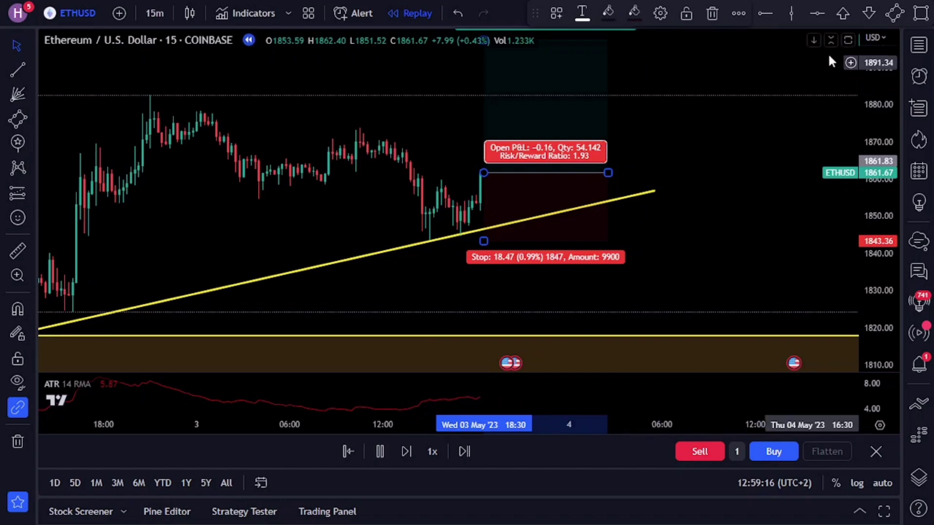
# - Raise the long's profit target to 37.48, replay at 10x, then pause
pyautogui.moveTo(862, 83); pyautogui.dragTo(862, 114)
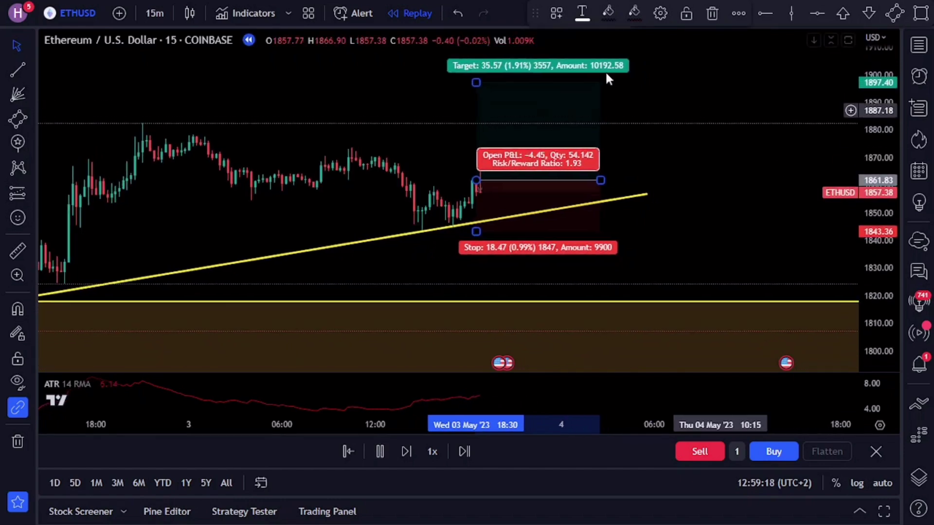
pyautogui.moveTo(472, 82); pyautogui.dragTo(473, 77)
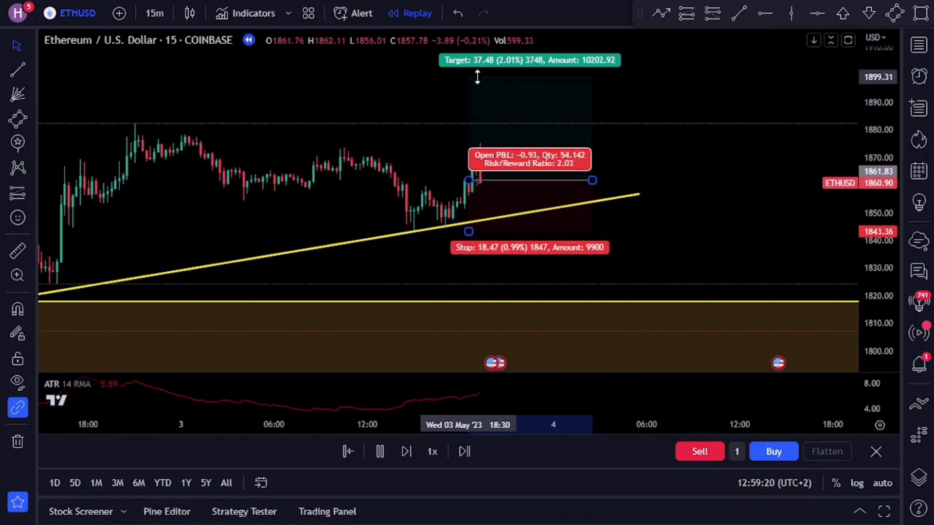
pyautogui.click(433, 450)
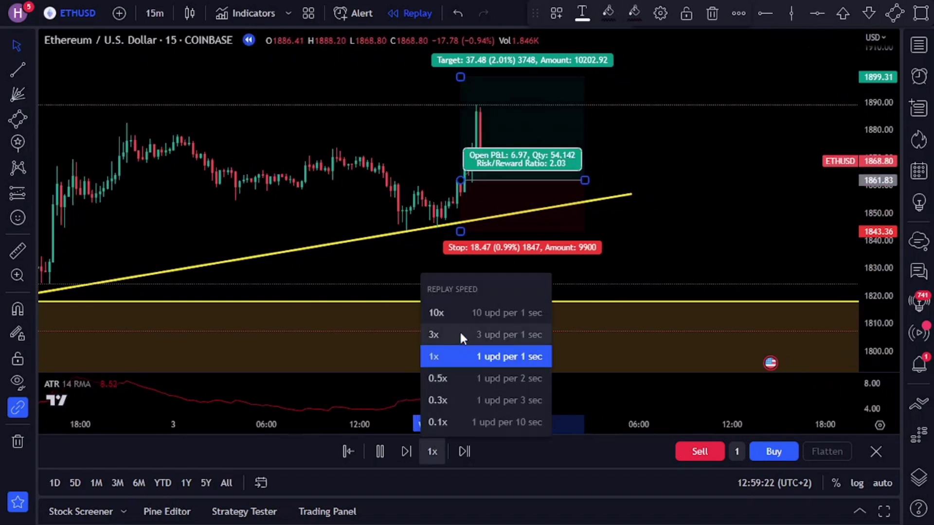
pyautogui.click(459, 312)
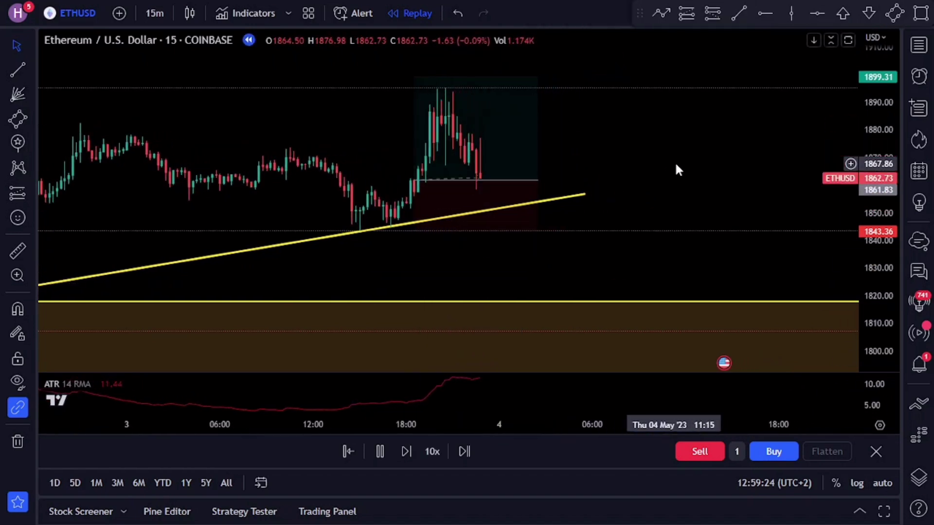
pyautogui.click(380, 451)
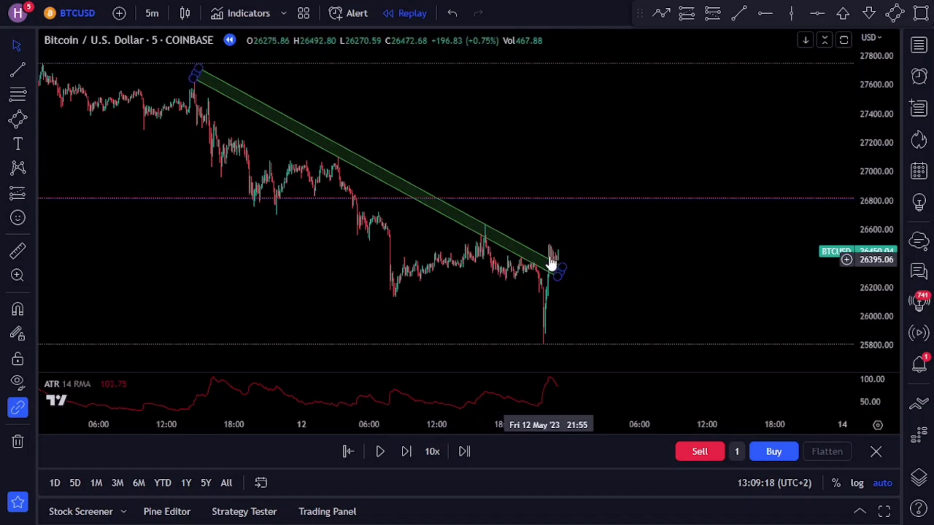
pyautogui.click(433, 403)
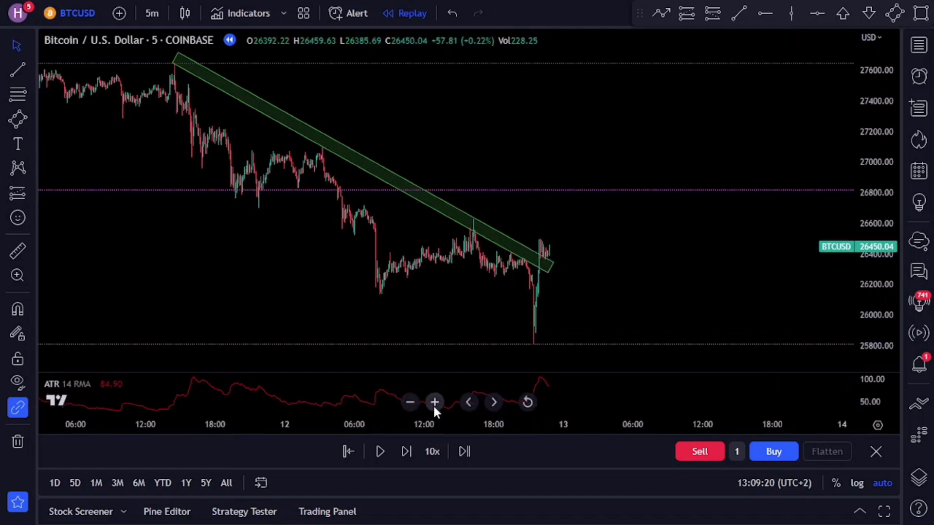
pyautogui.click(433, 403)
pyautogui.click(434, 403)
pyautogui.click(433, 403)
pyautogui.moveTo(261, 292); pyautogui.dragTo(588, 327)
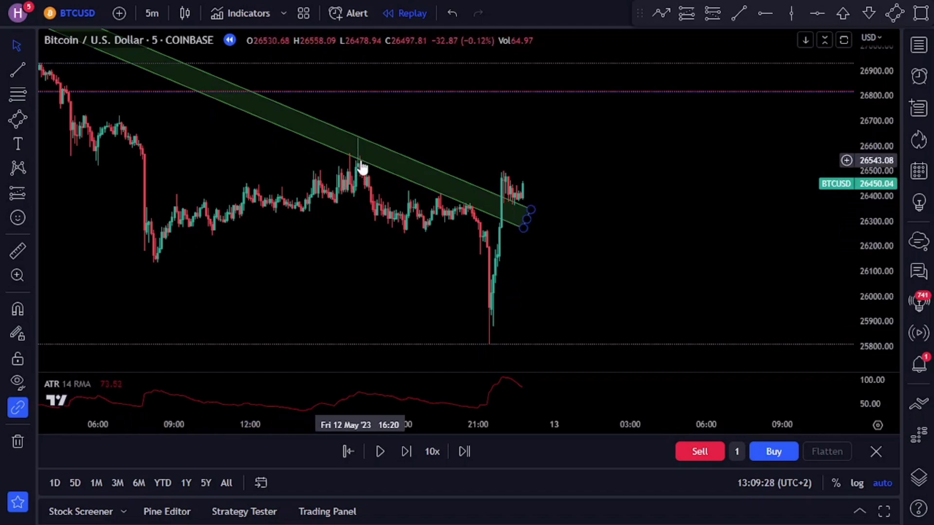
pyautogui.moveTo(348, 255); pyautogui.dragTo(496, 317)
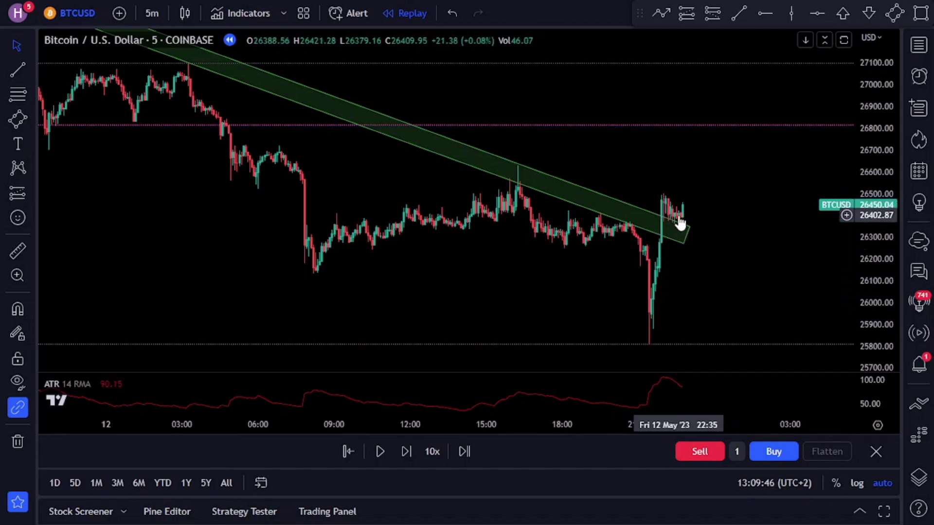
pyautogui.moveTo(708, 237); pyautogui.dragTo(673, 239)
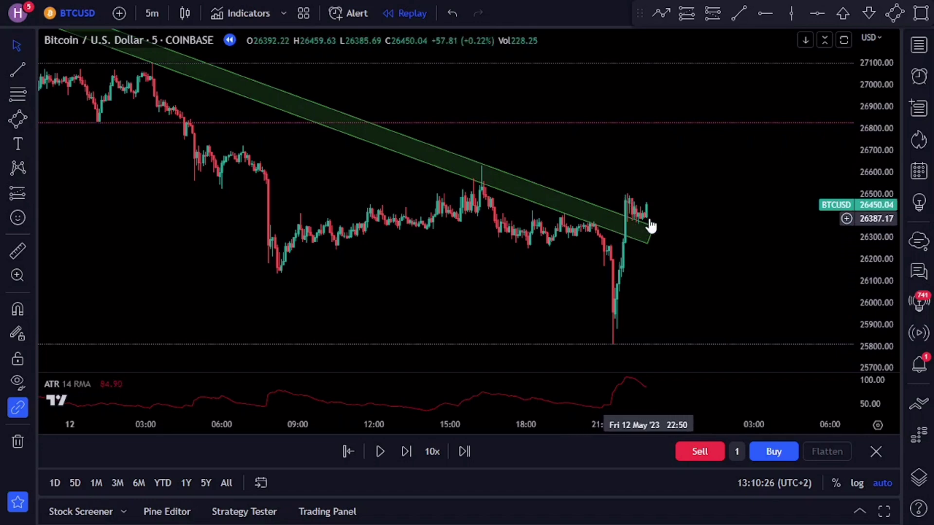
pyautogui.click(624, 240)
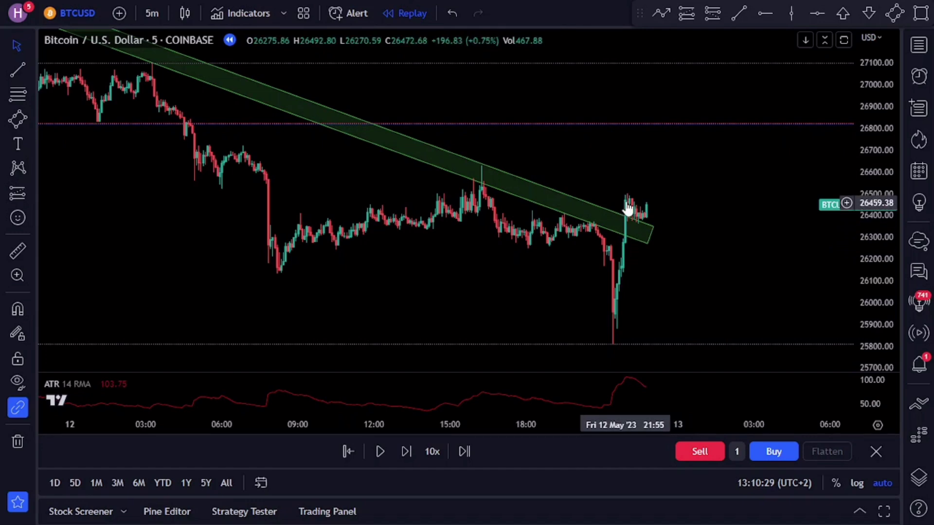
pyautogui.click(433, 403)
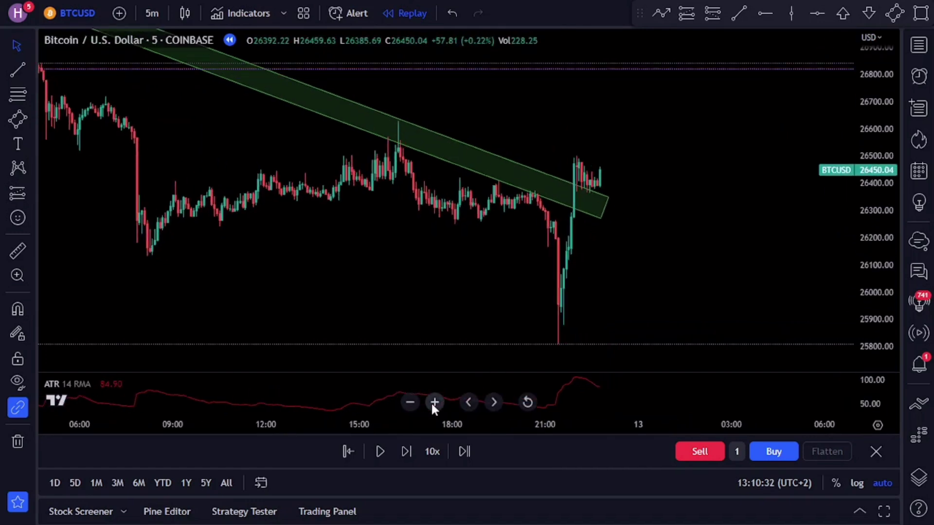
pyautogui.click(433, 403)
pyautogui.click(433, 403)
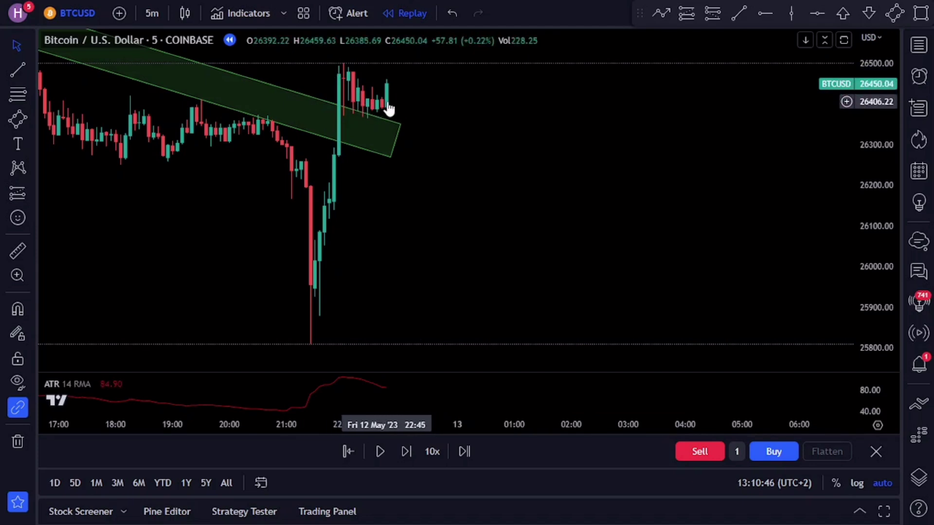
# - Place a BTCUSD long at the breakout with 2.28 reward-to-risk and replay it past the target
pyautogui.click(677, 15)
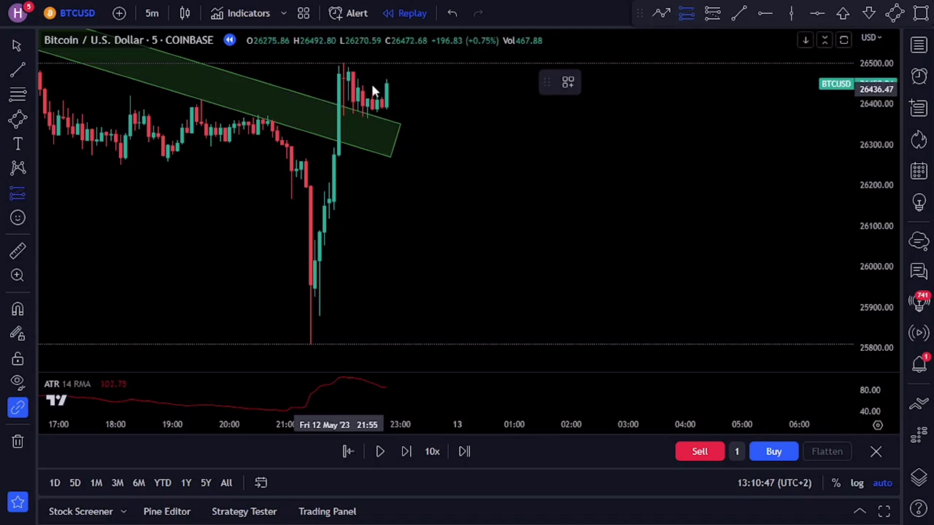
pyautogui.click(386, 84)
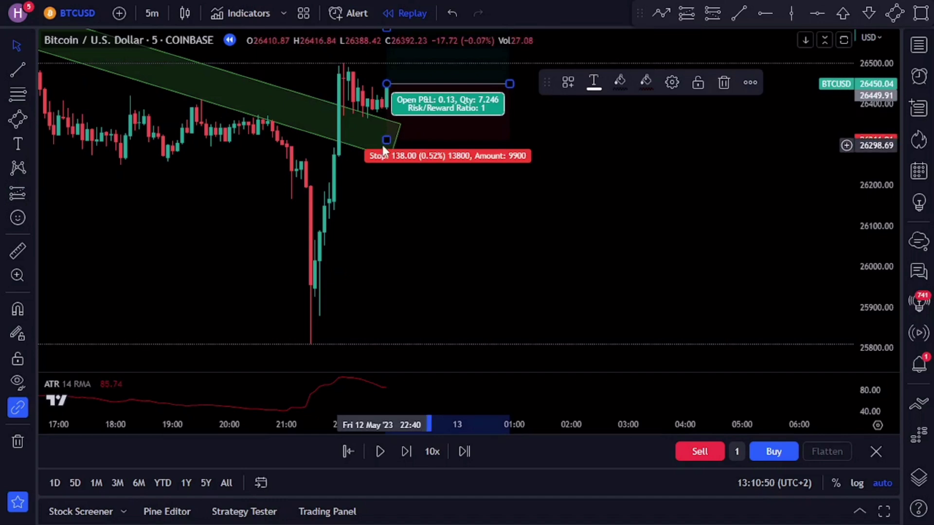
pyautogui.moveTo(386, 139); pyautogui.dragTo(387, 125)
pyautogui.moveTo(861, 141); pyautogui.dragTo(865, 261)
pyautogui.moveTo(386, 90); pyautogui.dragTo(387, 67)
pyautogui.click(377, 450)
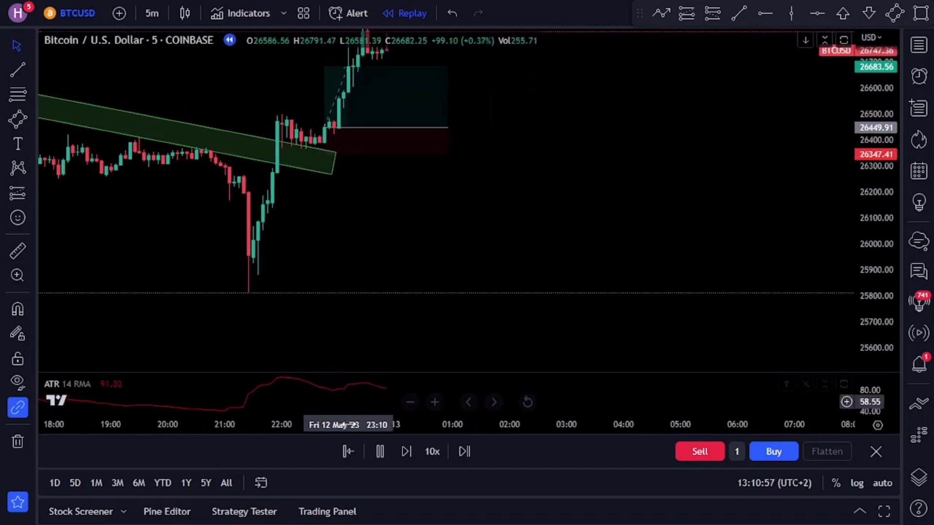
pyautogui.click(380, 452)
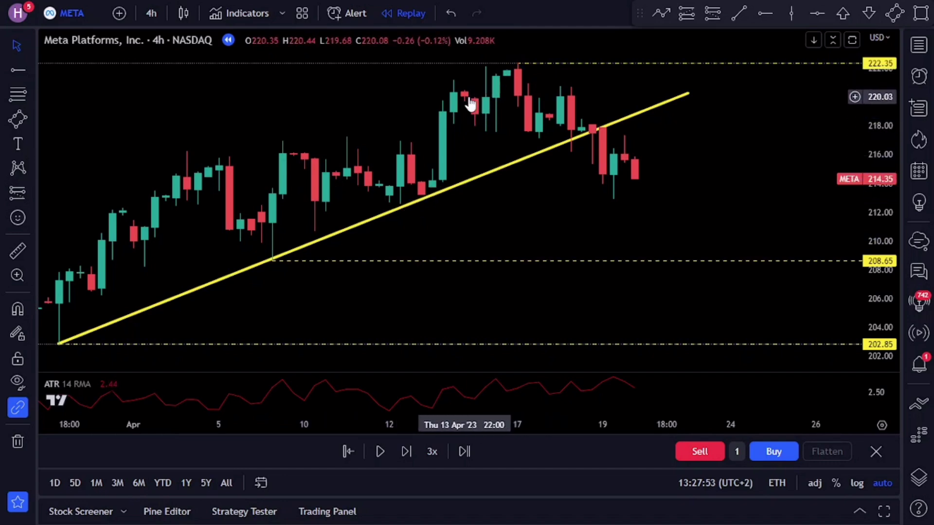
pyautogui.click(516, 67)
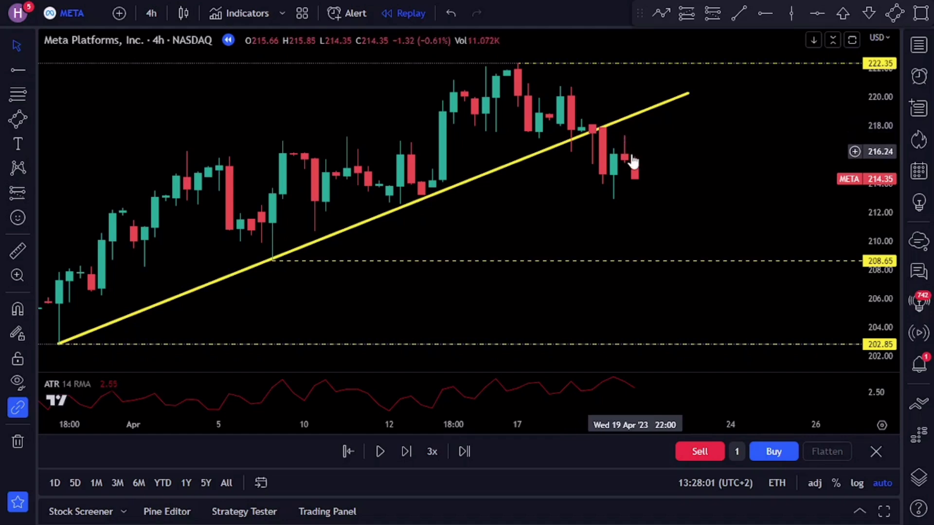
pyautogui.moveTo(657, 194); pyautogui.dragTo(522, 220)
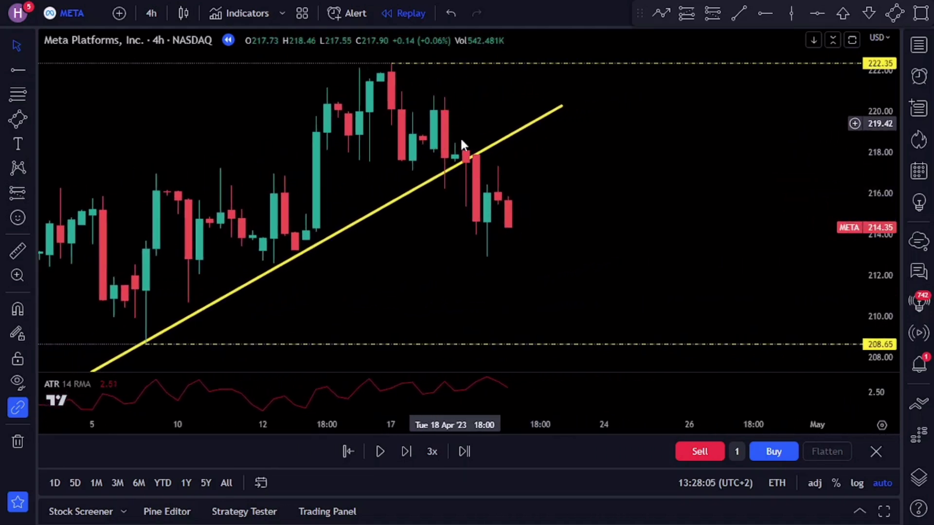
# - Place a META short from 214.35 with 2:1 reward-to-risk targeting 208.65
pyautogui.click(713, 13)
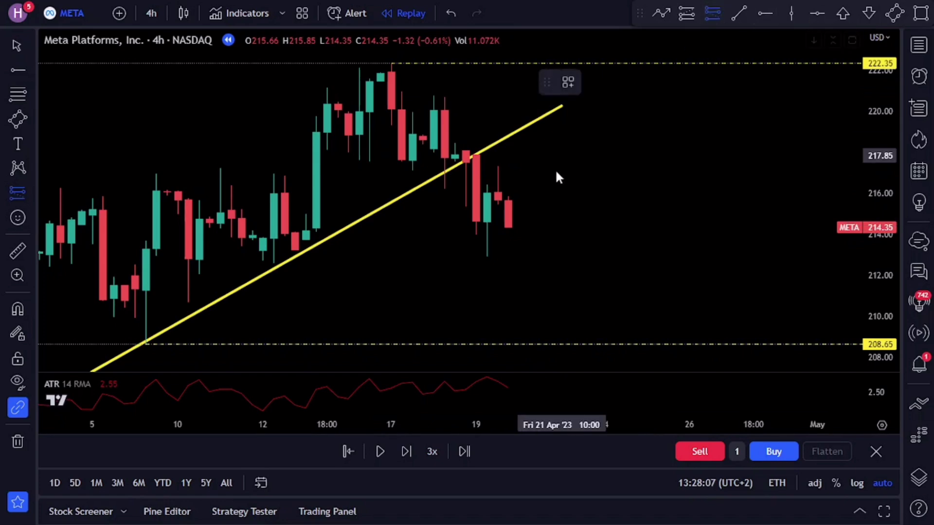
pyautogui.click(508, 225)
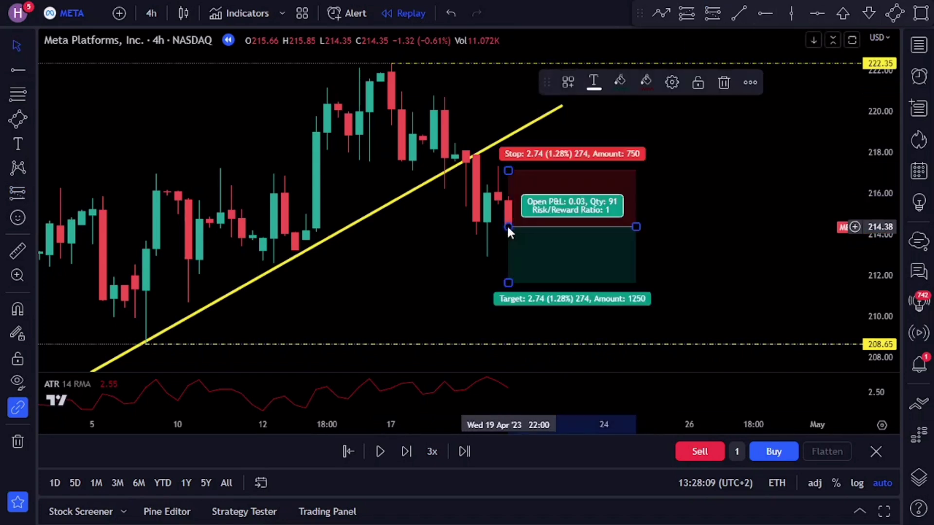
pyautogui.moveTo(509, 170); pyautogui.dragTo(517, 172)
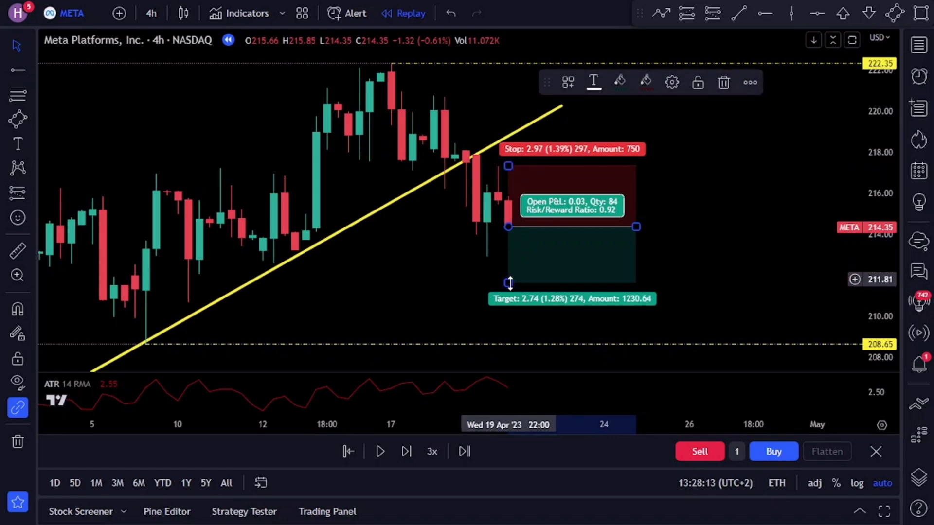
pyautogui.moveTo(509, 283); pyautogui.dragTo(495, 344)
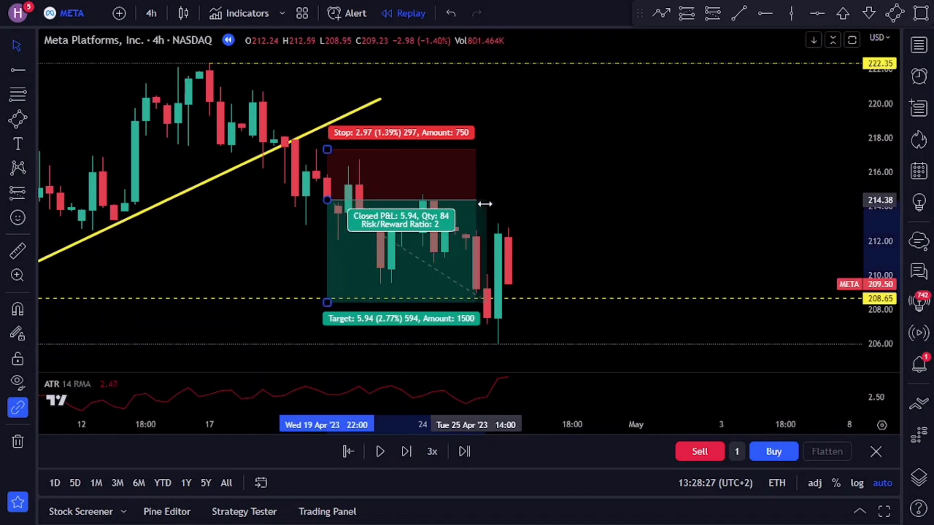
pyautogui.moveTo(485, 204); pyautogui.dragTo(497, 202)
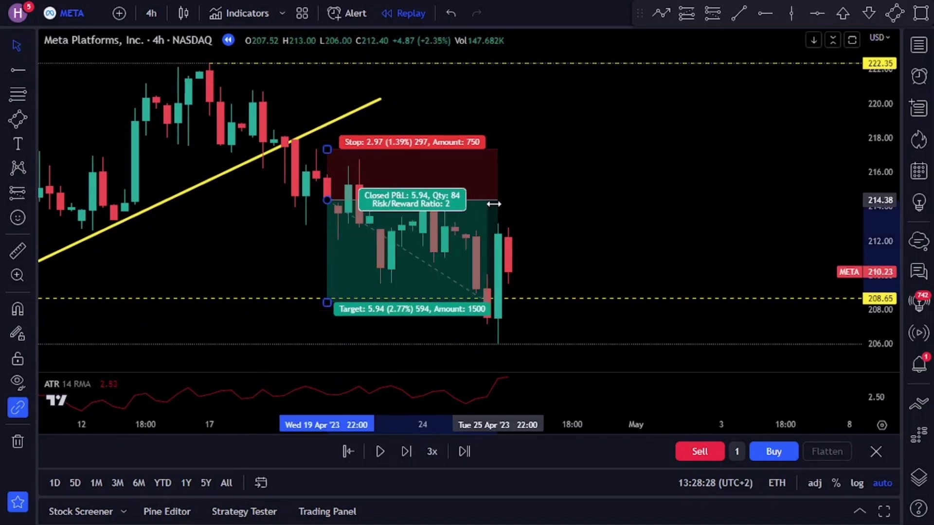
pyautogui.click(573, 210)
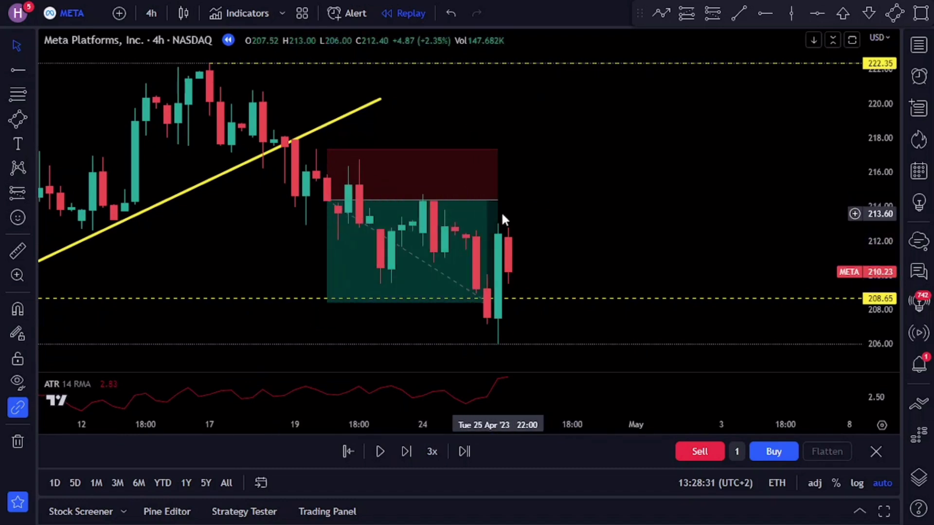
pyautogui.moveTo(491, 221)
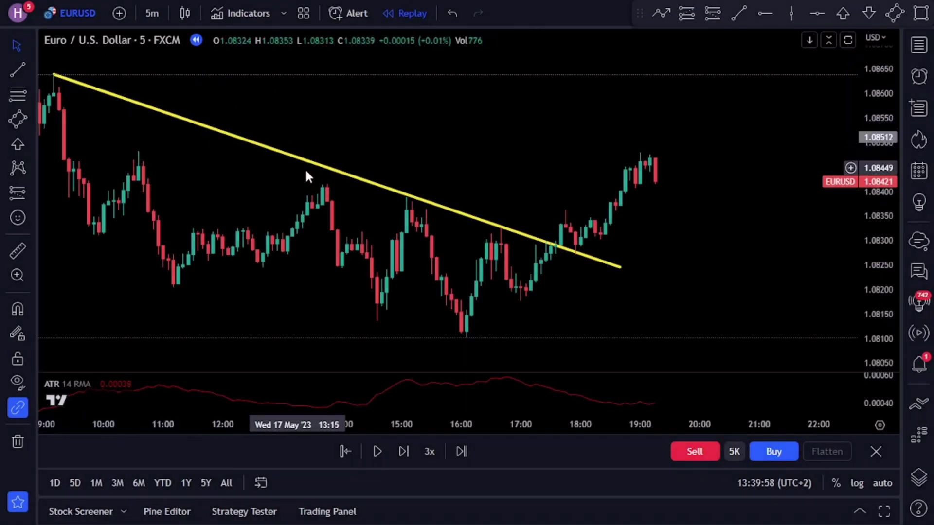
# - Delete the yellow downtrend line from the EURUSD chart
pyautogui.moveTo(419, 206)
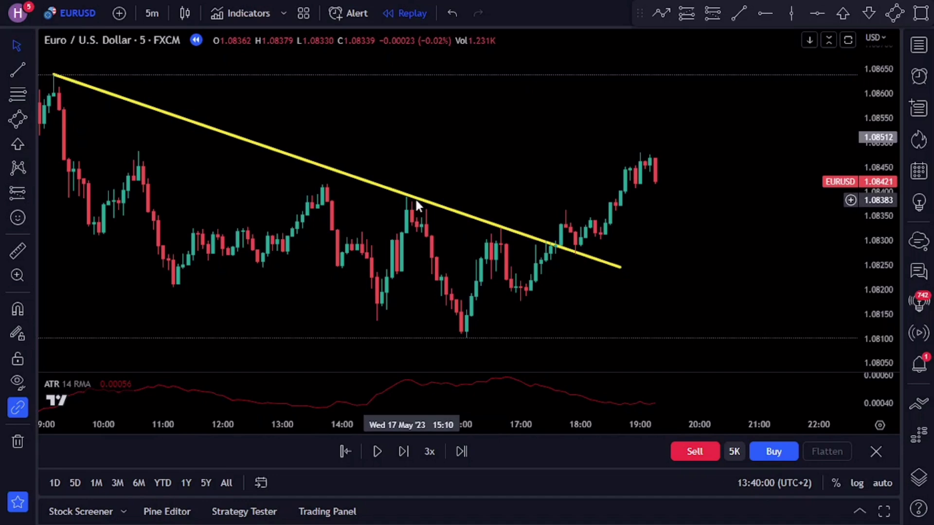
pyautogui.click(422, 207)
pyautogui.press('Delete')
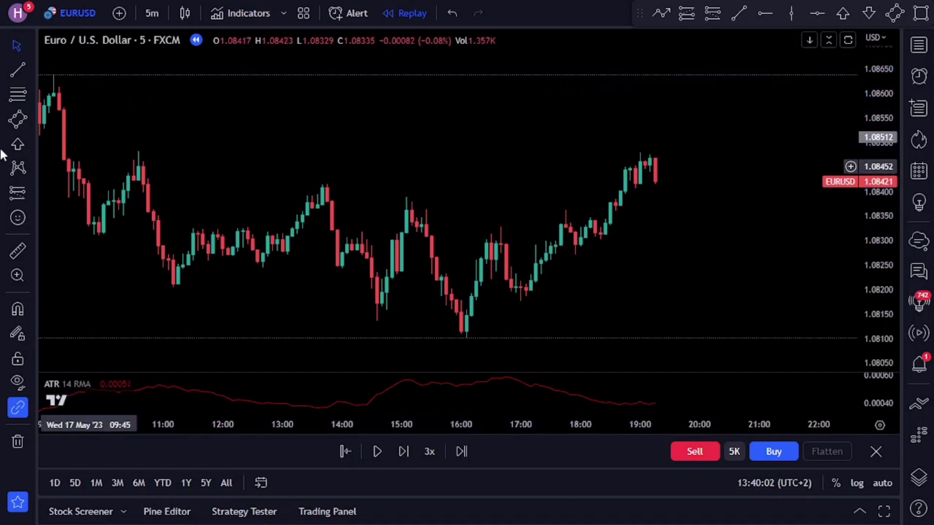
# - Draw a parallel channel from the top-left high past the last lower high, and add an up-arrow mark
pyautogui.click(22, 119)
pyautogui.click(54, 75)
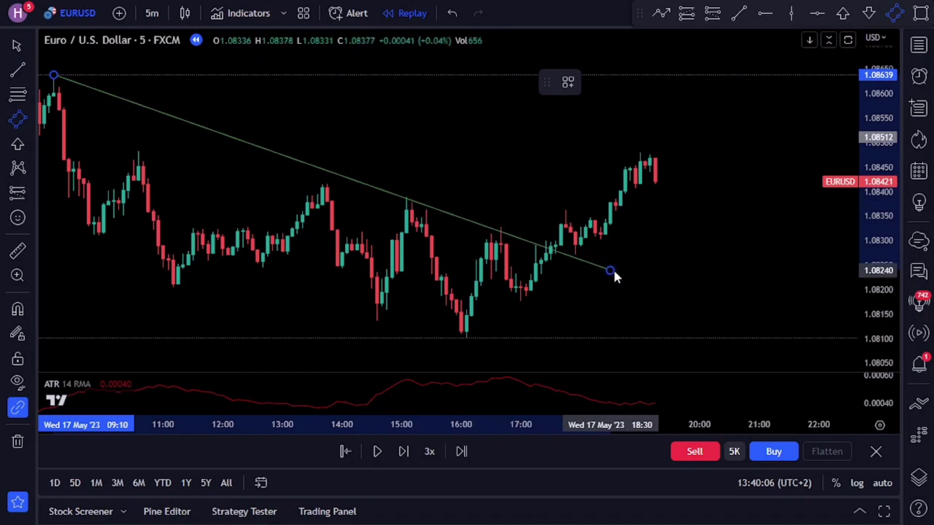
pyautogui.click(665, 285)
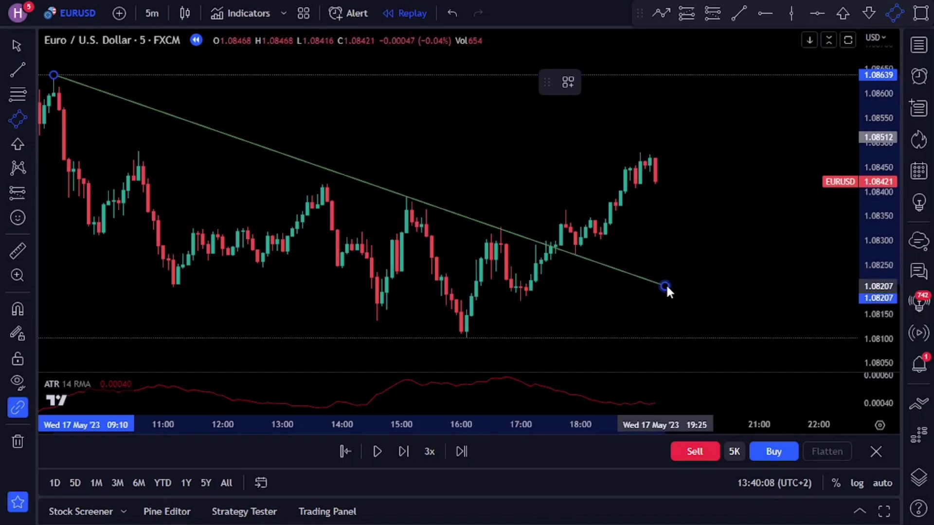
pyautogui.click(664, 288)
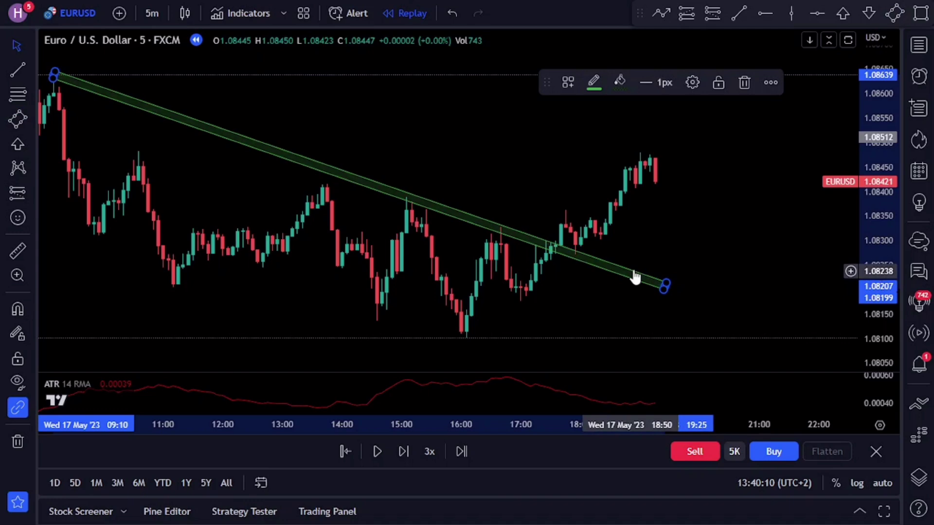
pyautogui.moveTo(632, 276); pyautogui.dragTo(635, 282)
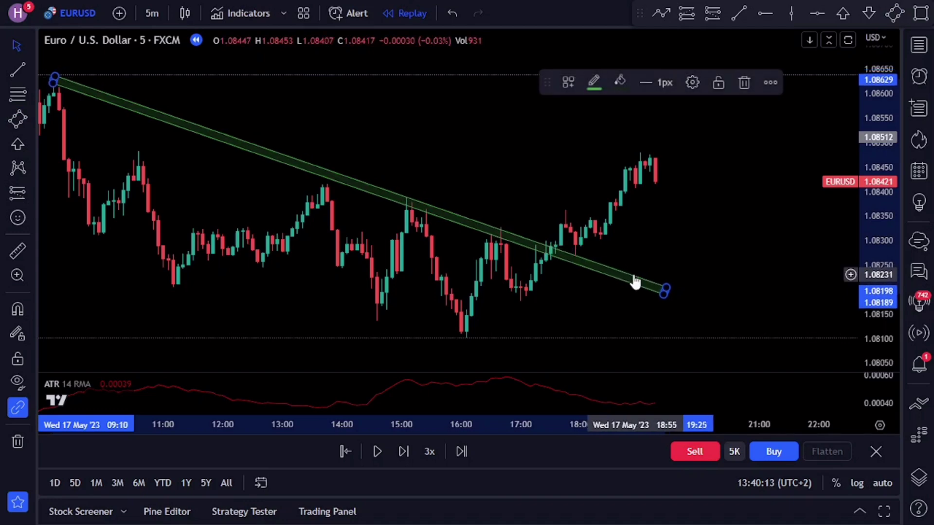
pyautogui.click(663, 247)
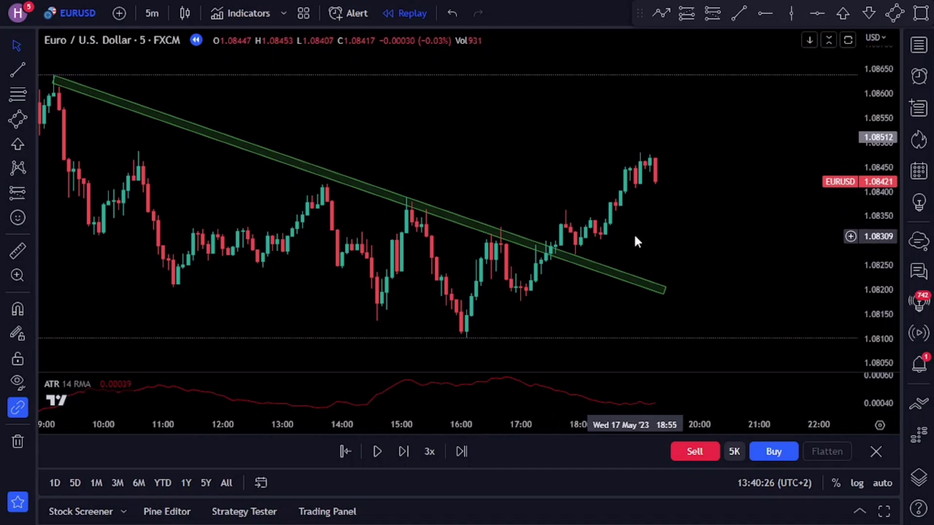
pyautogui.click(21, 148)
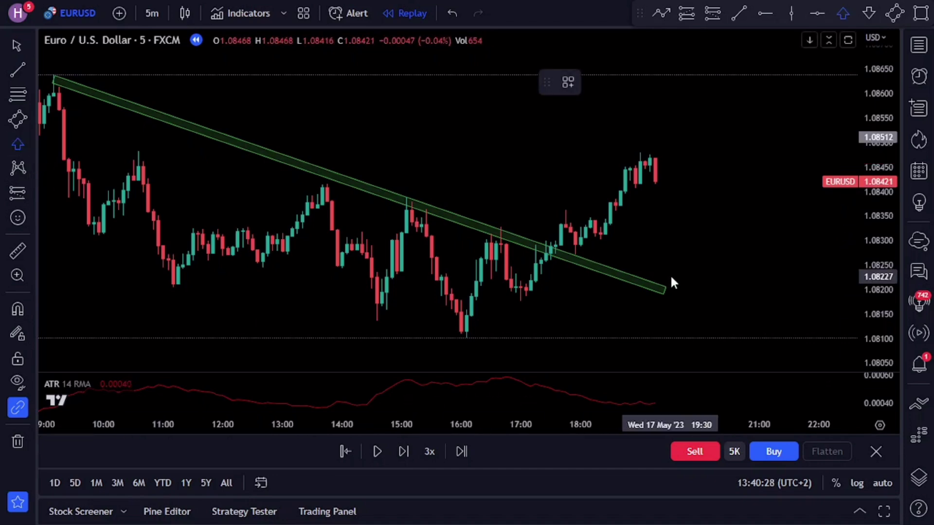
pyautogui.click(598, 251)
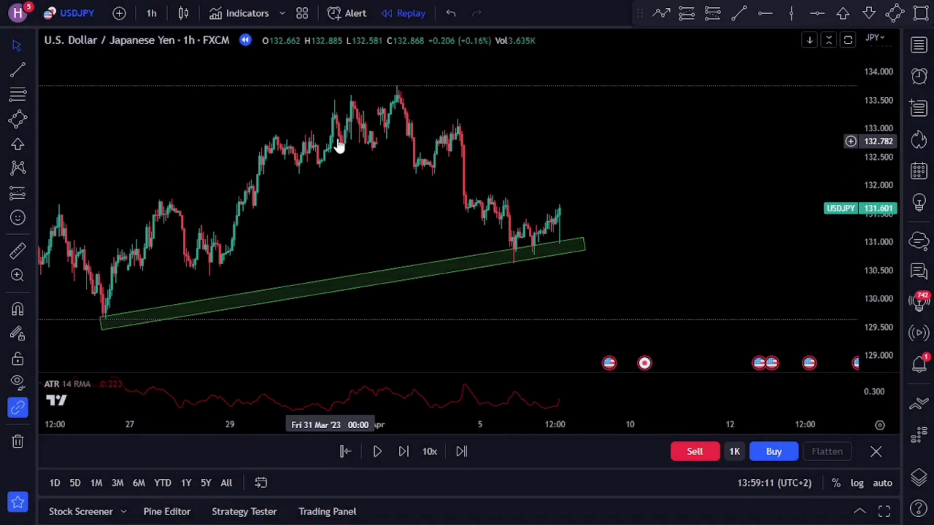
# - Switch the USDJPY chart to 15-minute candles and rescale the price axis to fit
pyautogui.click(518, 253)
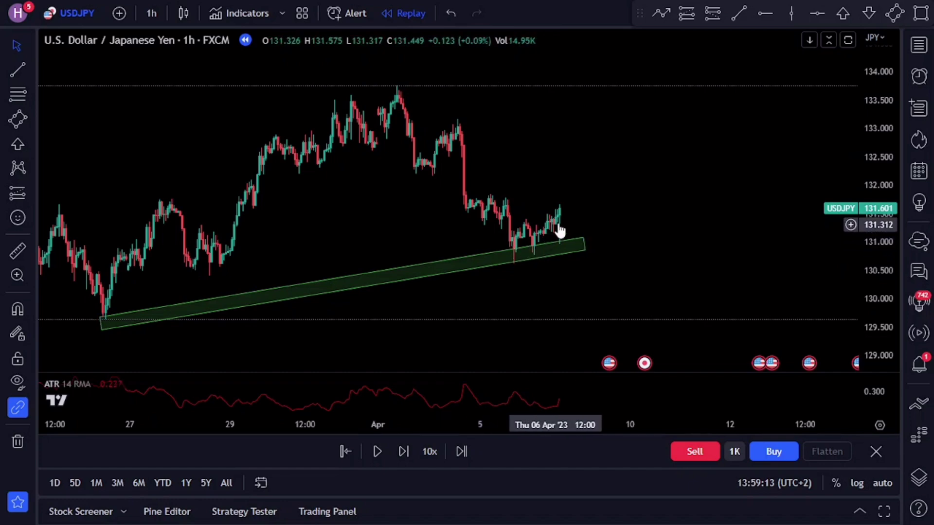
pyautogui.click(154, 20)
pyautogui.click(182, 120)
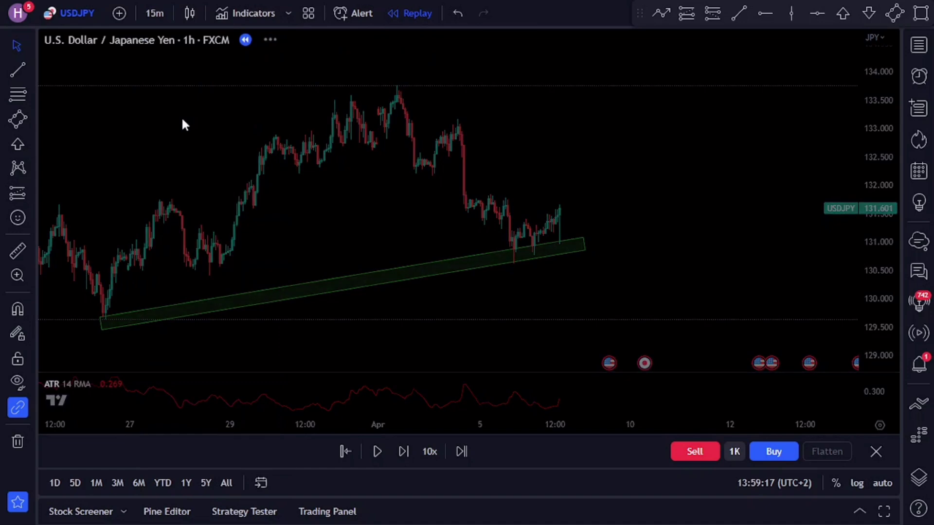
pyautogui.doubleClick(882, 267)
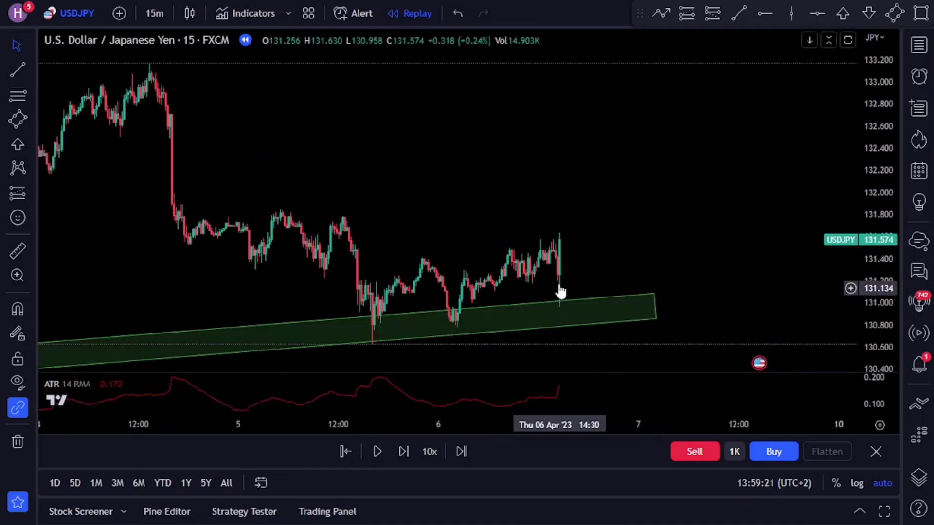
# - Place a long position at 131.580 with stop 130.899 and target 132.977
pyautogui.click(686, 13)
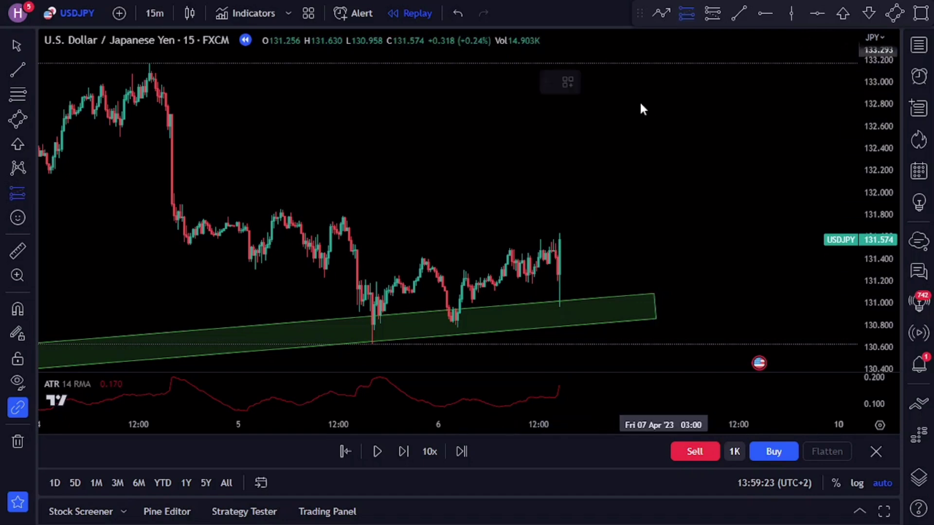
pyautogui.click(560, 239)
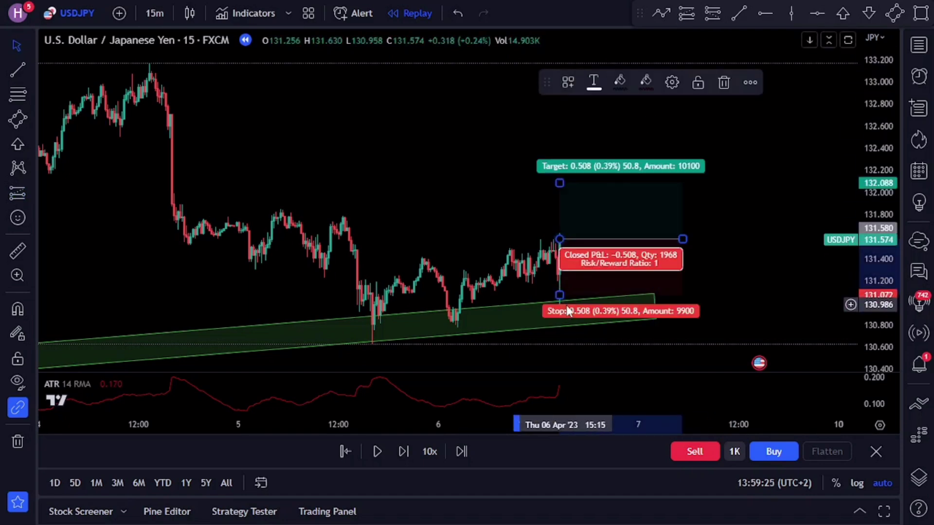
pyautogui.moveTo(560, 294); pyautogui.dragTo(559, 314)
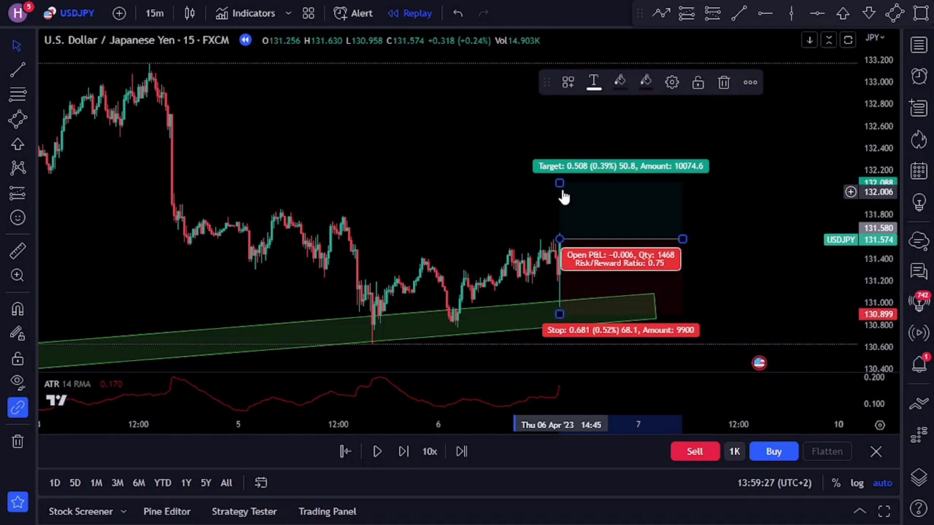
pyautogui.moveTo(559, 183); pyautogui.dragTo(556, 85)
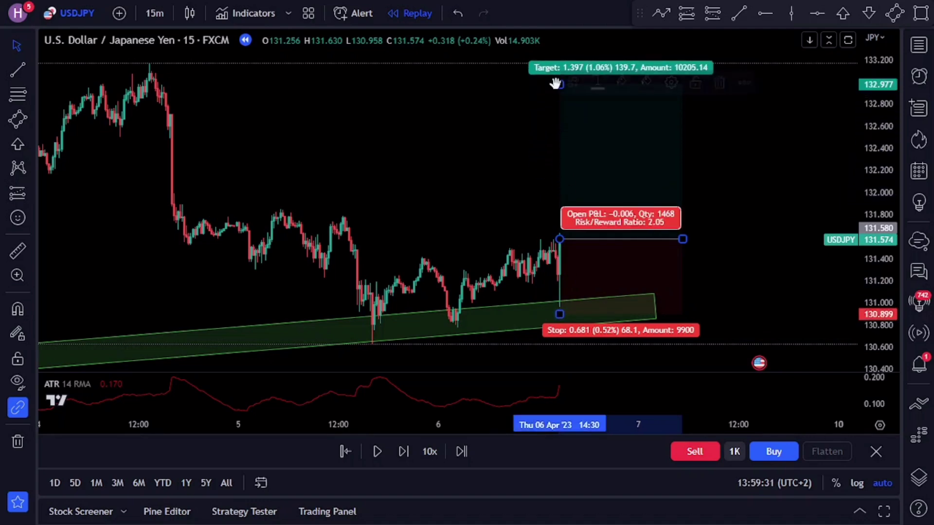
# - Start the bar replay, then select and deselect the rising channel
pyautogui.click(378, 452)
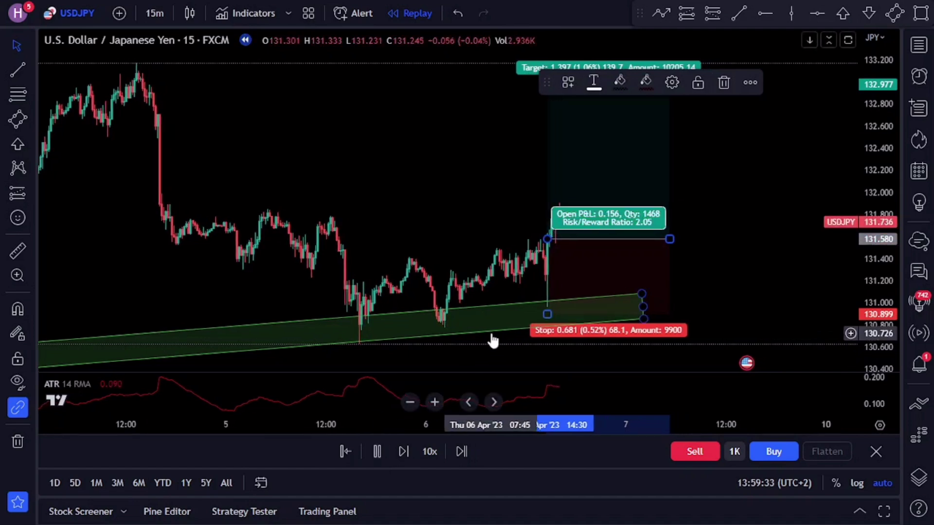
pyautogui.click(492, 337)
pyautogui.click(678, 252)
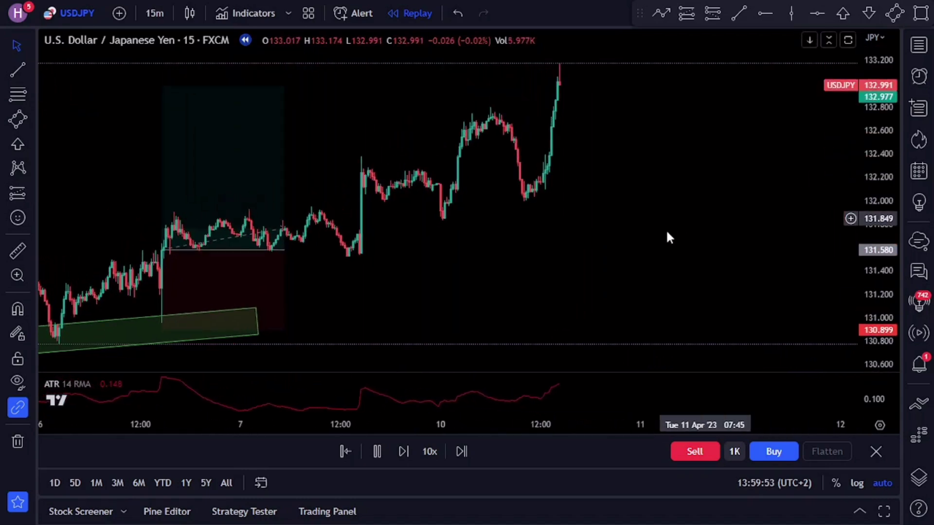
# - Pause the replay after the target is hit and stretch the long position further right
pyautogui.click(368, 441)
pyautogui.moveTo(253, 283); pyautogui.dragTo(522, 273)
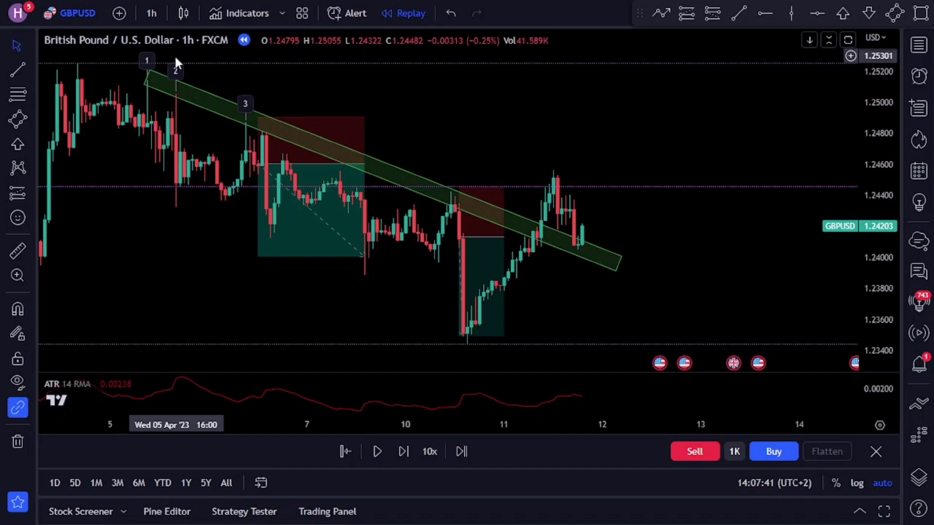
# - Pan and zoom the GBPUSD 1-hour chart to center the recent candles
pyautogui.moveTo(317, 147)
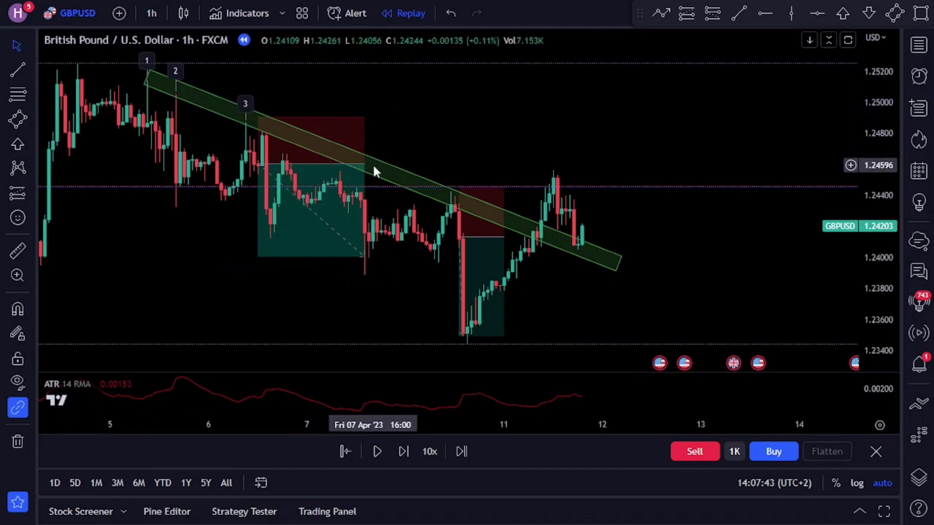
pyautogui.moveTo(585, 295); pyautogui.dragTo(479, 299)
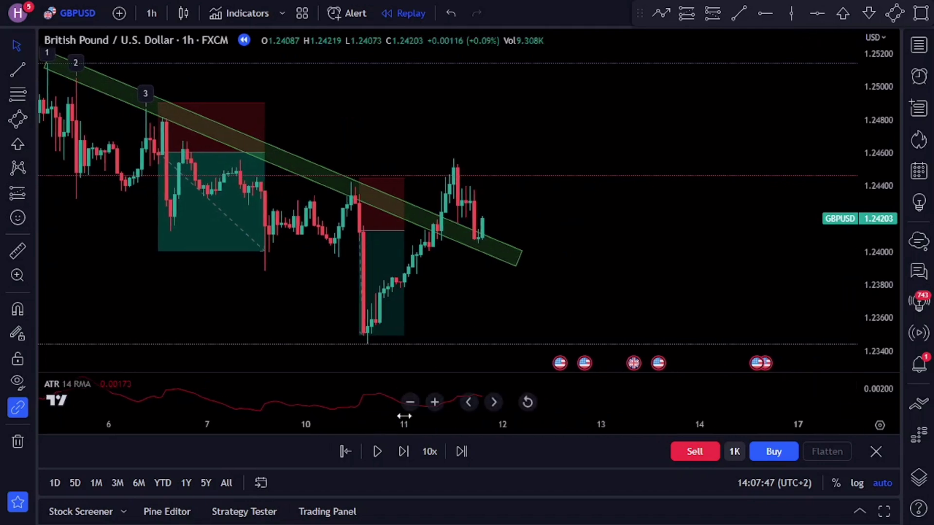
pyautogui.click(434, 403)
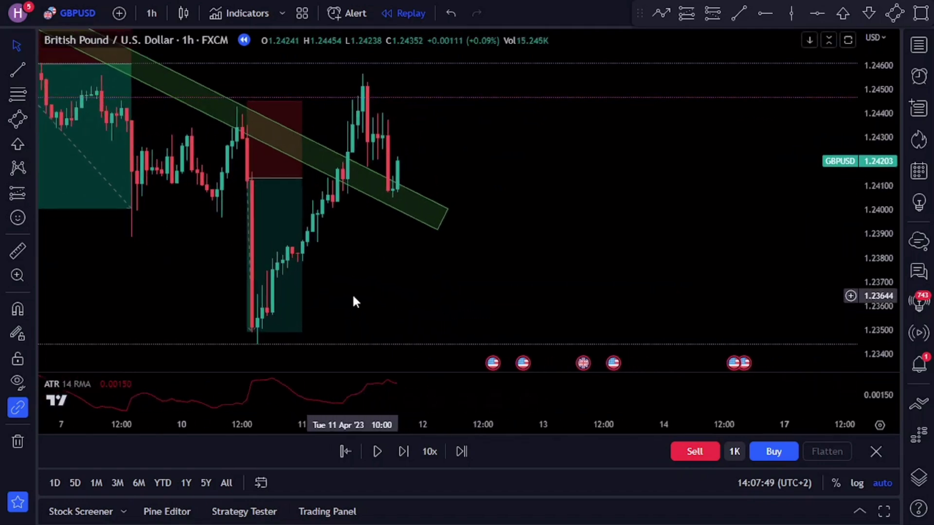
pyautogui.moveTo(353, 302); pyautogui.dragTo(408, 313)
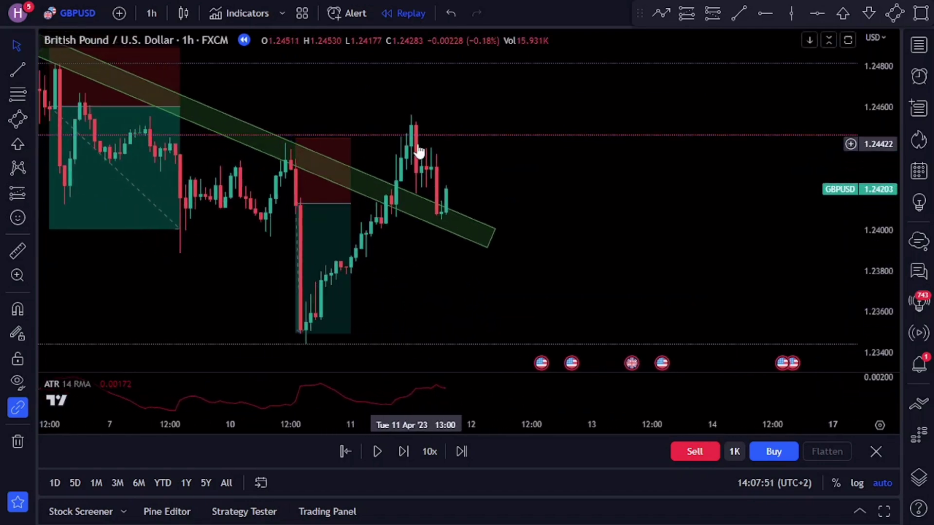
# - Switch GBPUSD to 5-minute candles, compress the time axis and bring the latest bars into view
pyautogui.click(155, 8)
pyautogui.click(201, 100)
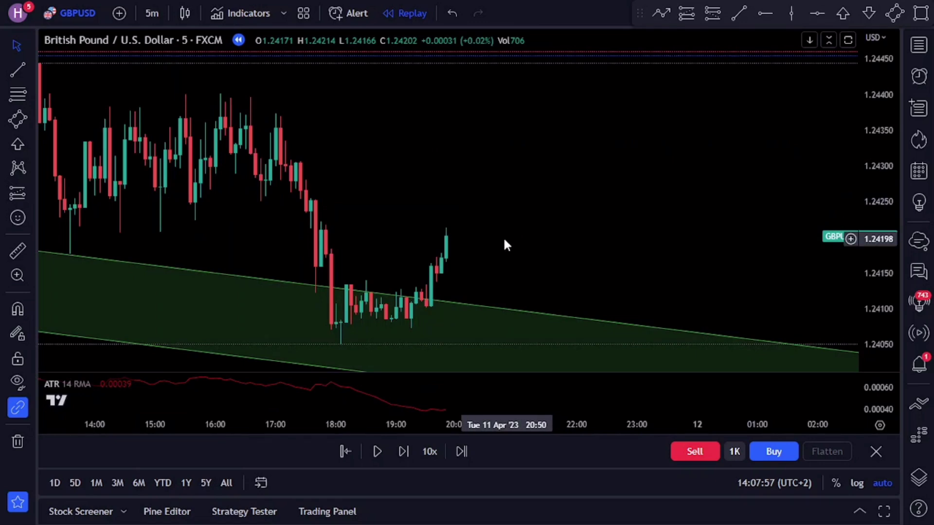
pyautogui.moveTo(184, 425); pyautogui.dragTo(426, 424)
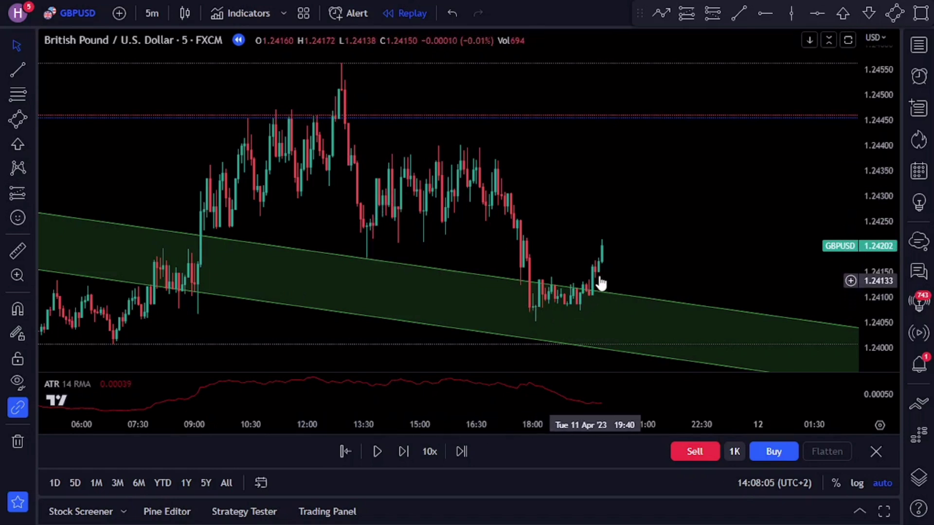
pyautogui.moveTo(656, 239); pyautogui.dragTo(535, 264)
# - Place a GBPUSD long at 1.24200 with 250 stop ticks and 500 profit ticks
pyautogui.click(687, 14)
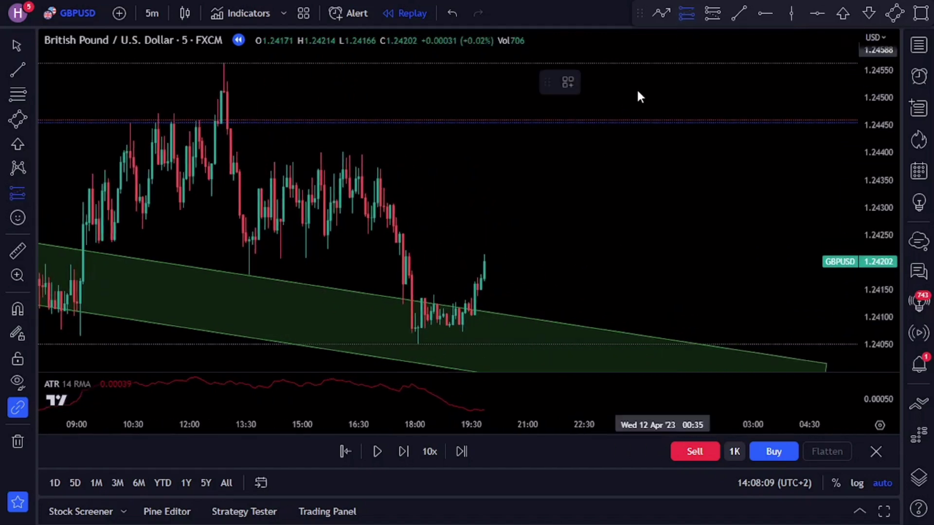
pyautogui.click(483, 262)
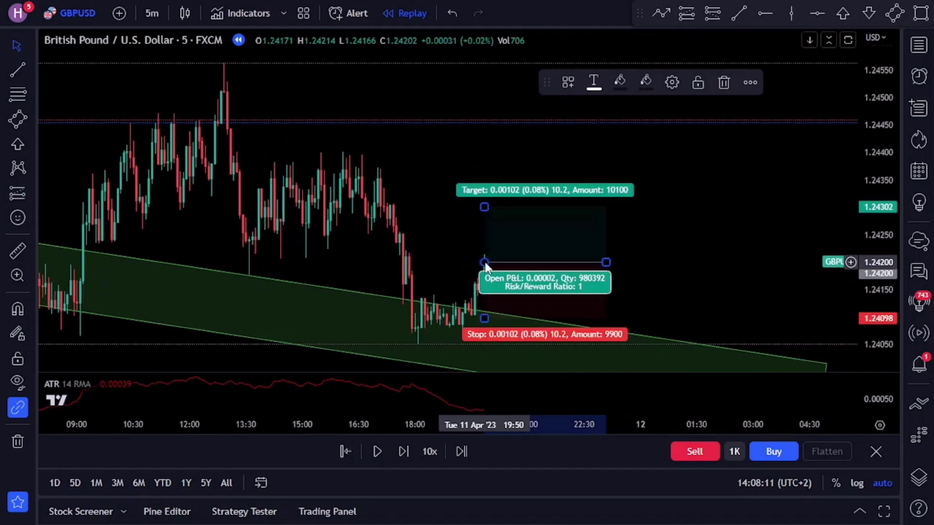
pyautogui.doubleClick(519, 268)
pyautogui.click(375, 135)
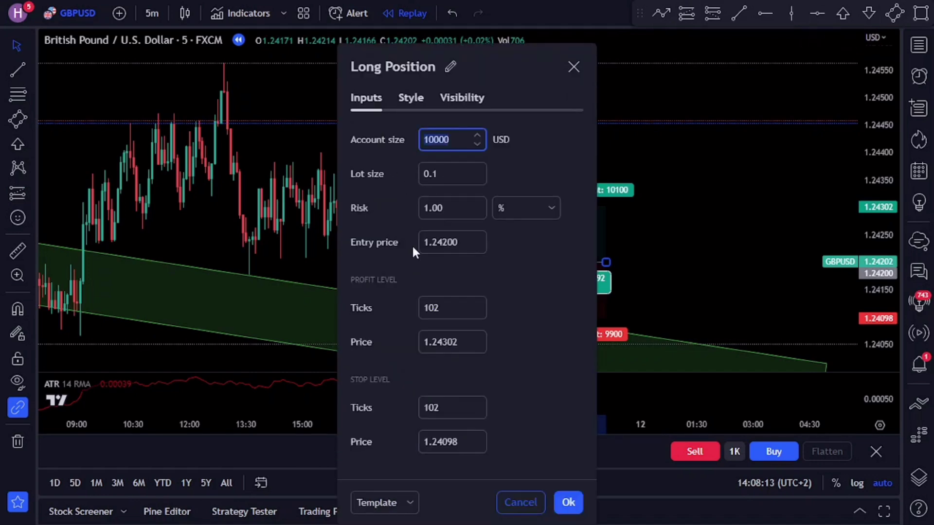
pyautogui.click(440, 407)
pyautogui.press('BackSpace')
pyautogui.press('BackSpace')
pyautogui.press('BackSpace')
pyautogui.write('25')
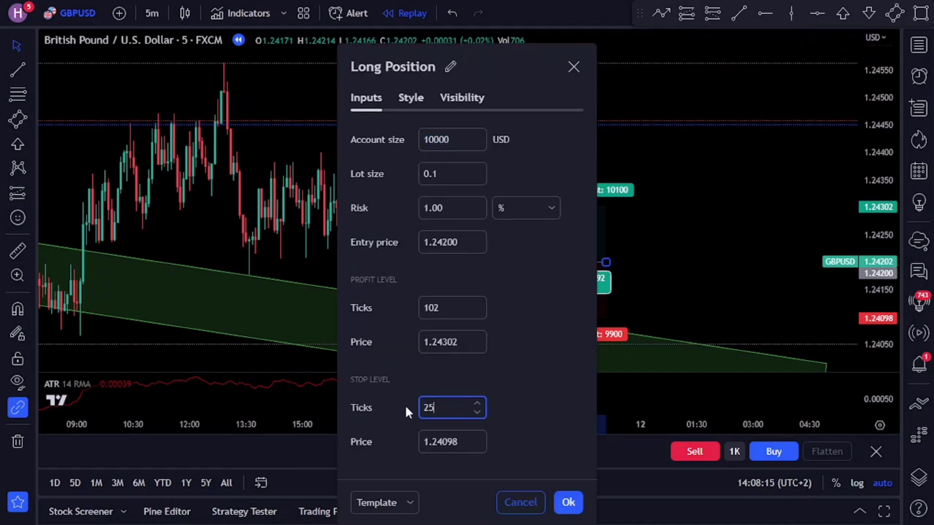
pyautogui.write('0')
pyautogui.moveTo(442, 309); pyautogui.dragTo(418, 308)
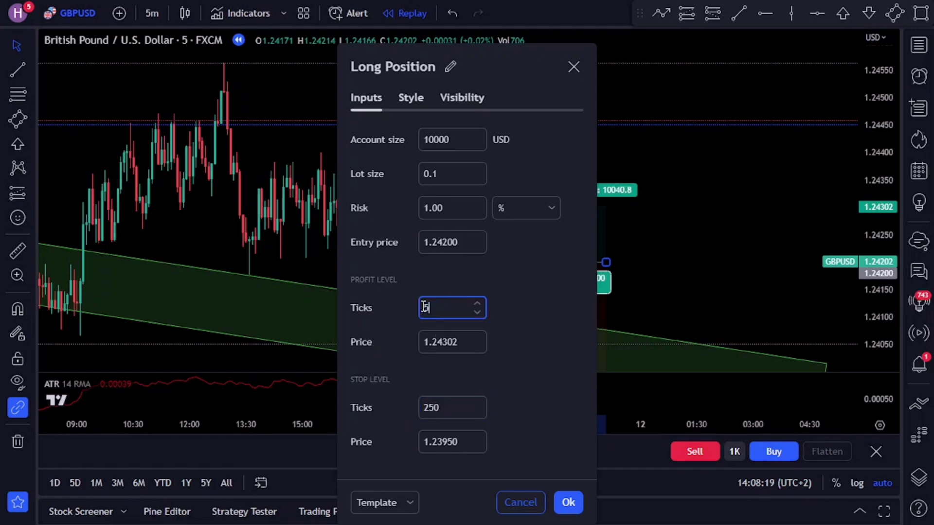
pyautogui.click(581, 504)
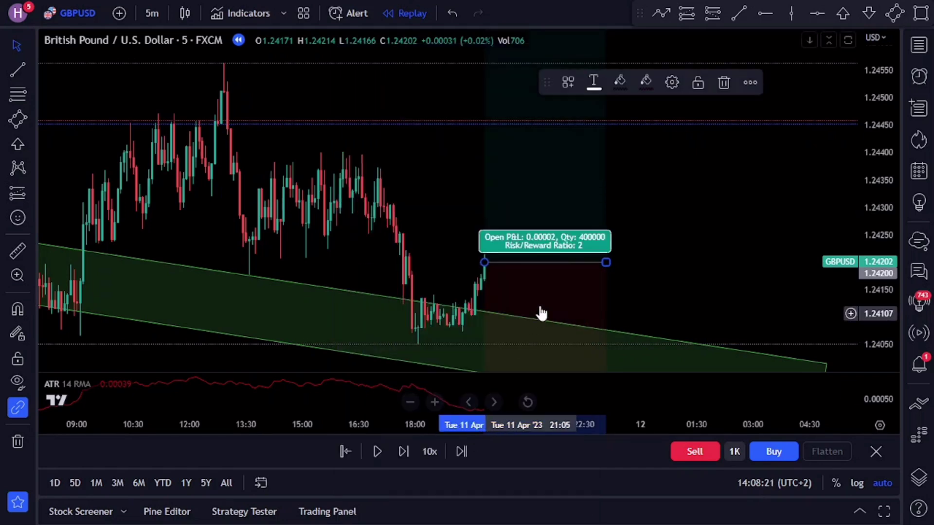
# - Resume replay, compress the price scale and pan to follow GBPUSD through the 1.24700 target
pyautogui.click(374, 450)
pyautogui.moveTo(873, 197); pyautogui.dragTo(865, 269)
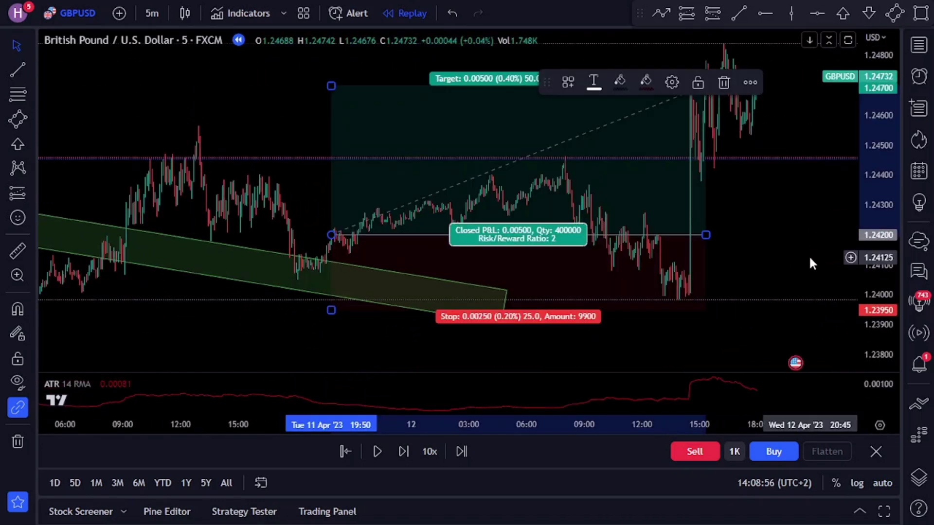
pyautogui.moveTo(810, 259); pyautogui.dragTo(692, 277)
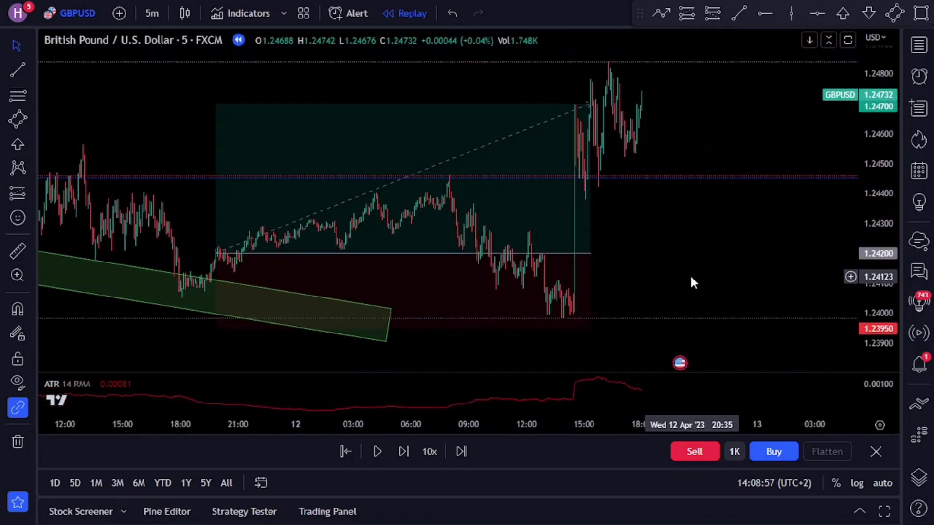